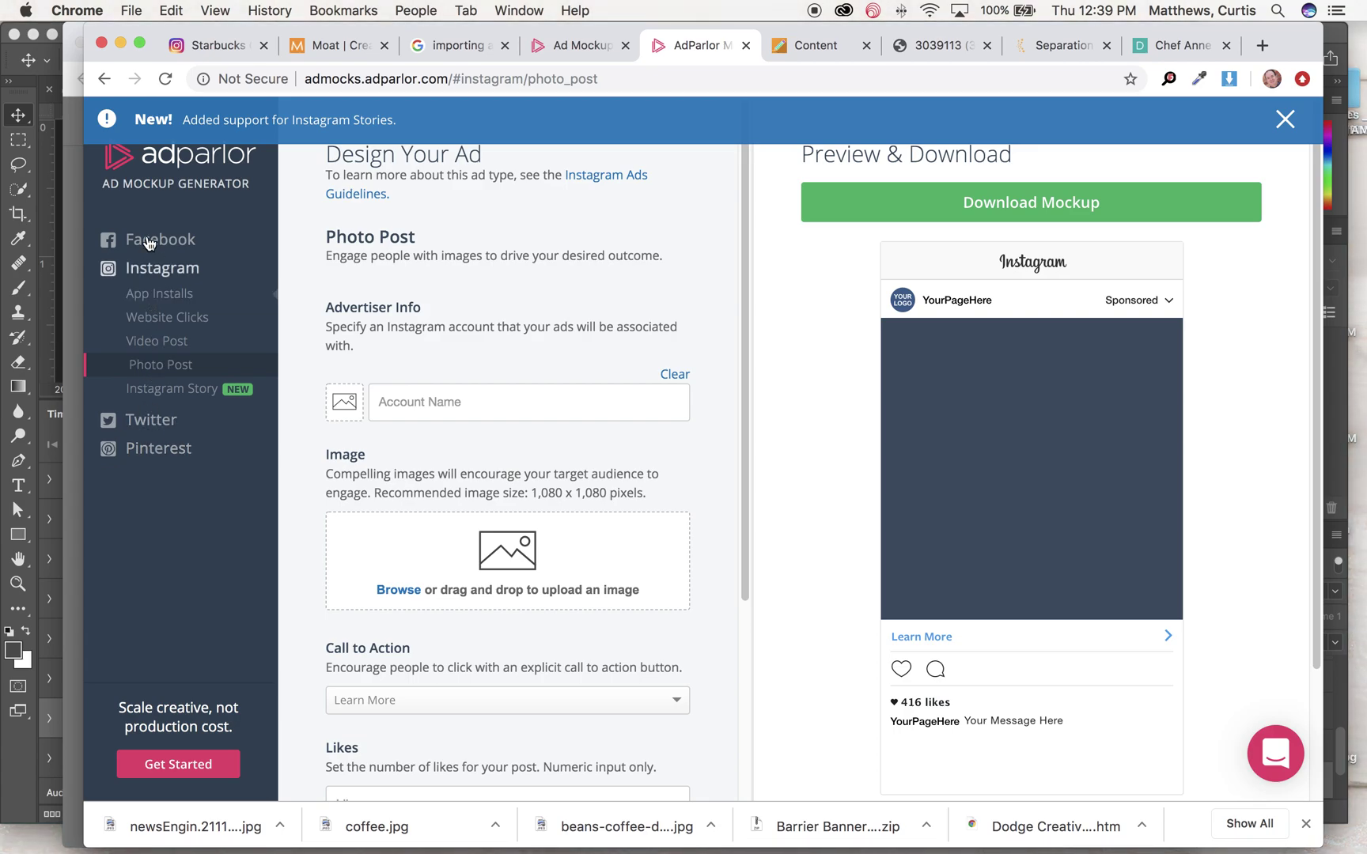
Step: Preview the App Installs and Website Clicks formats, then return to Instagram Photo Post
left_click(156, 294)
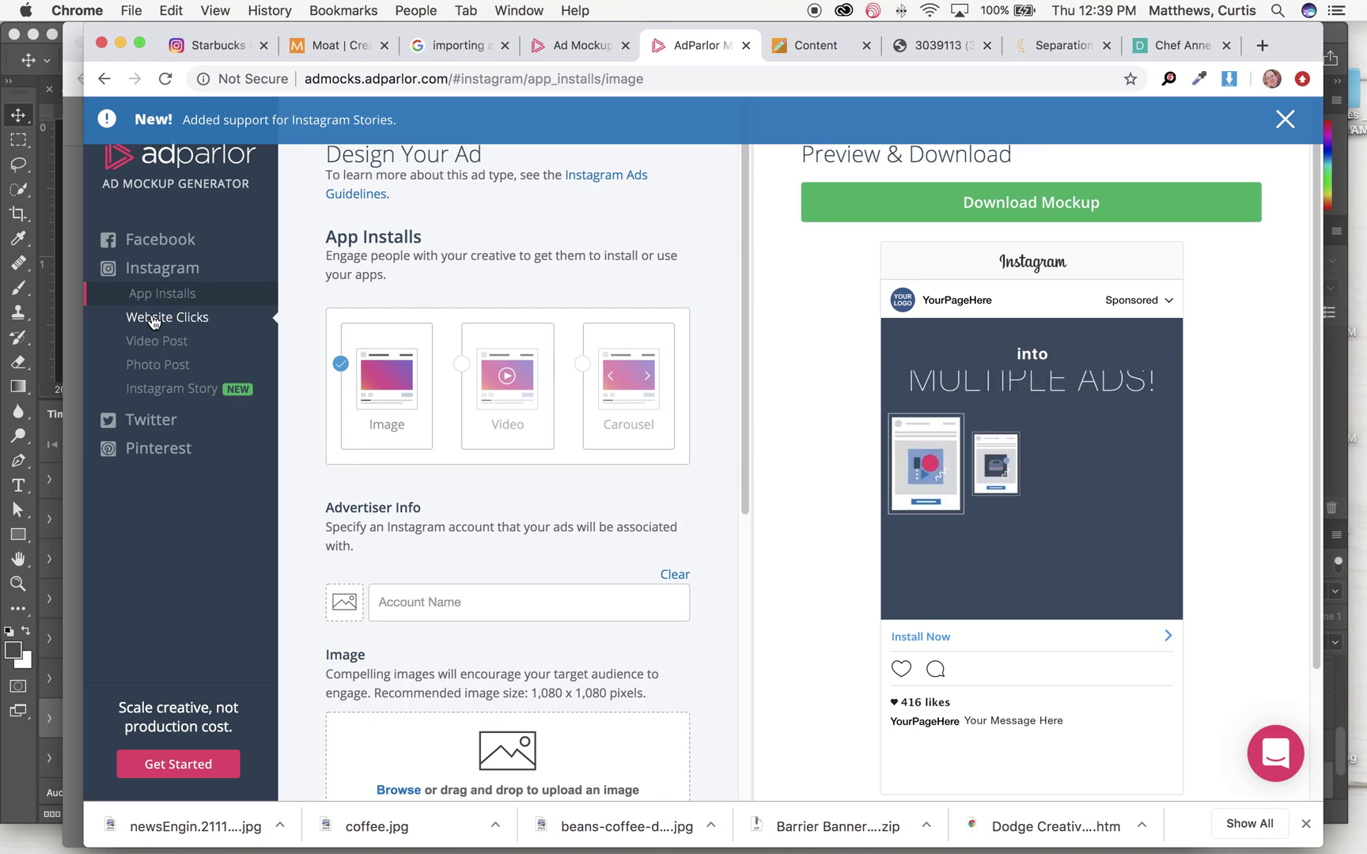
left_click(153, 318)
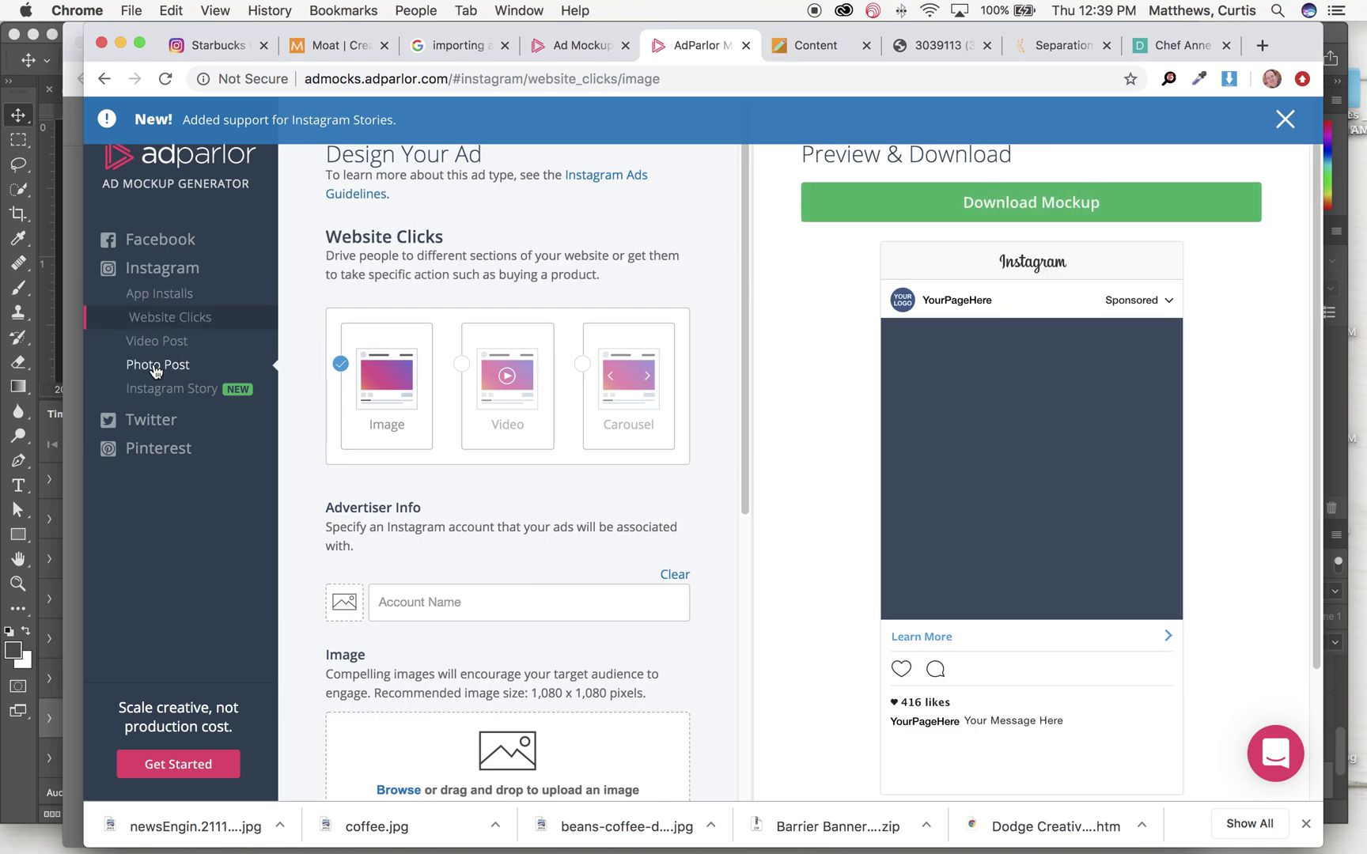
left_click(148, 366)
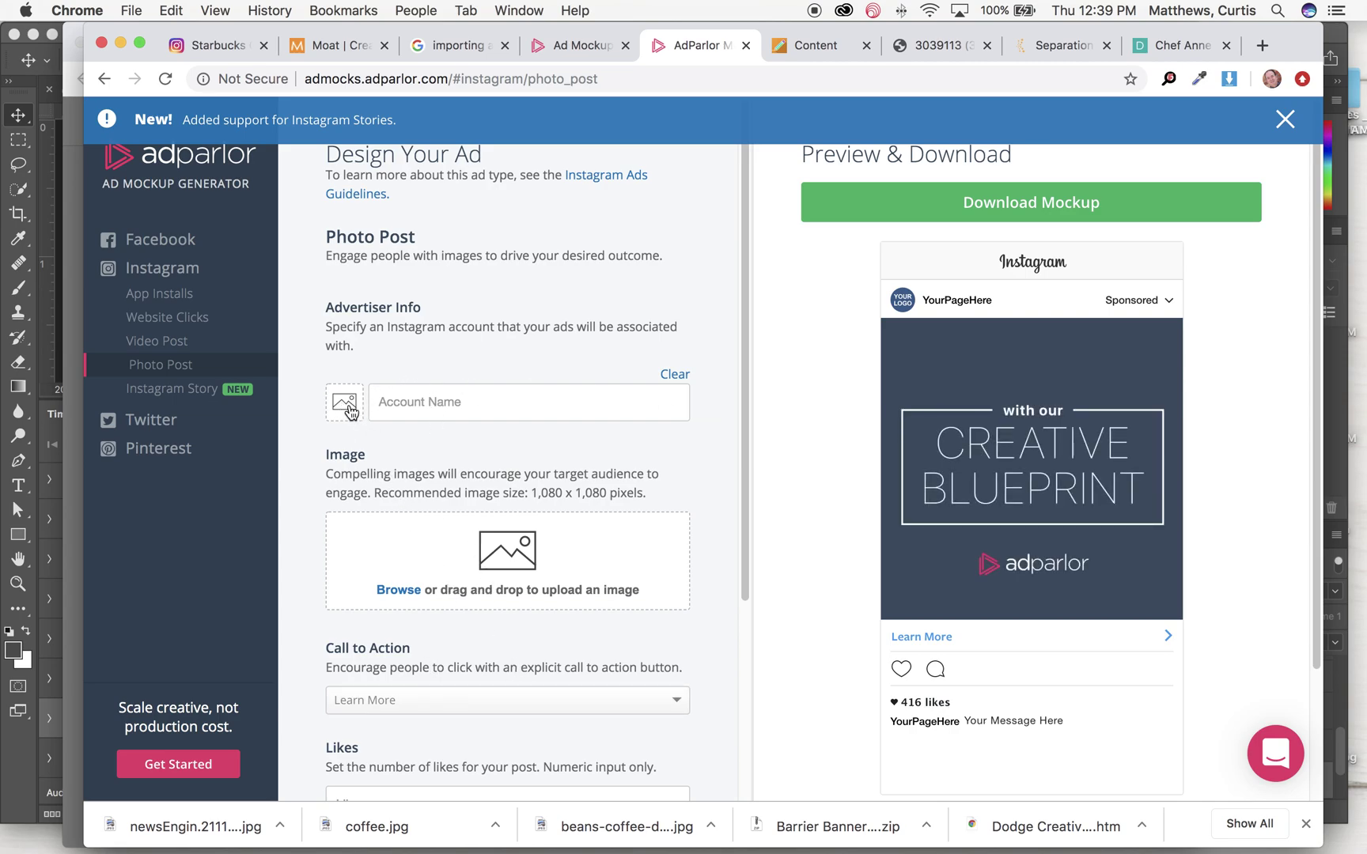
Step: Name the Instagram account Bespoke with coffee.jpg as its logo, then view the Starbucks post
left_click(411, 404)
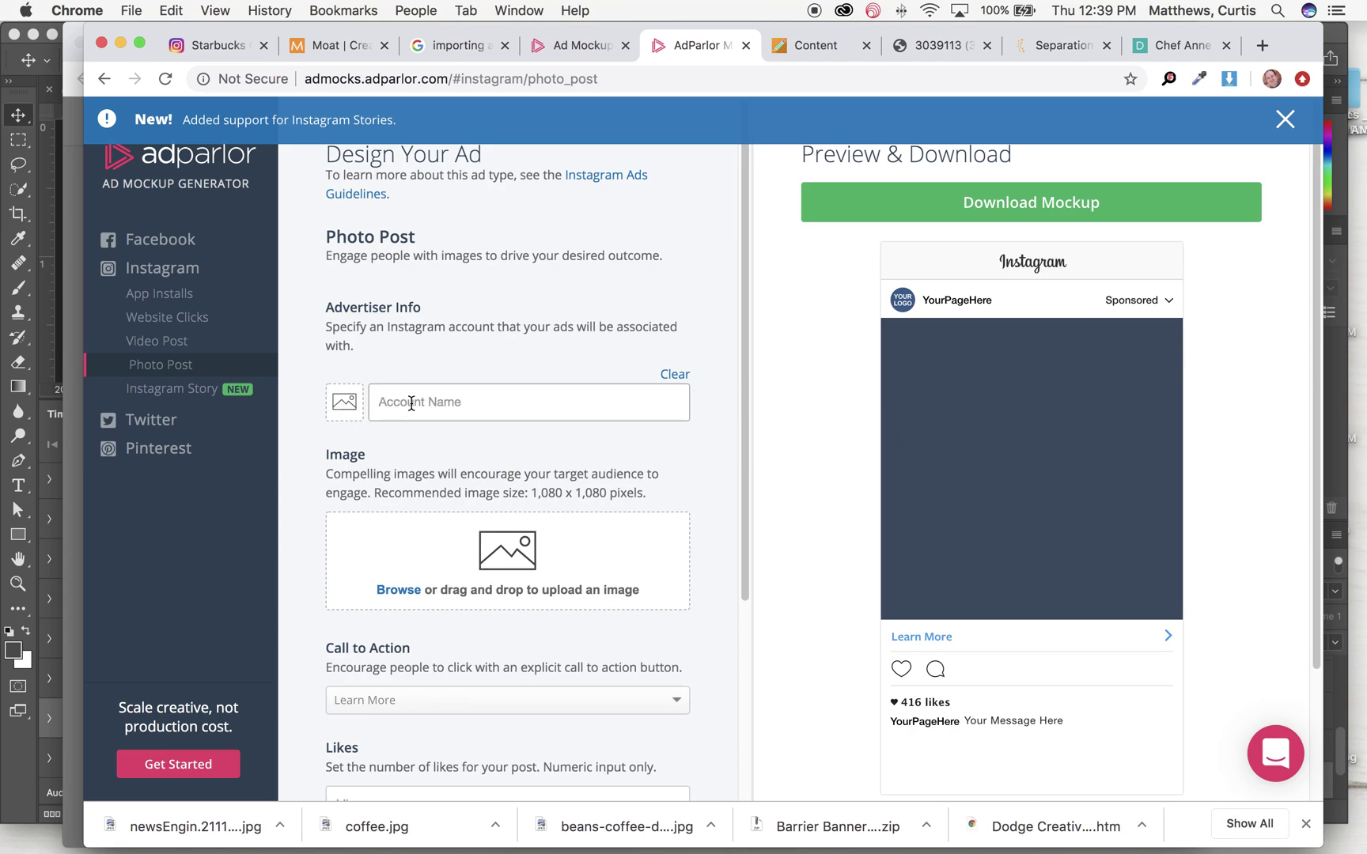
type("Bespoke")
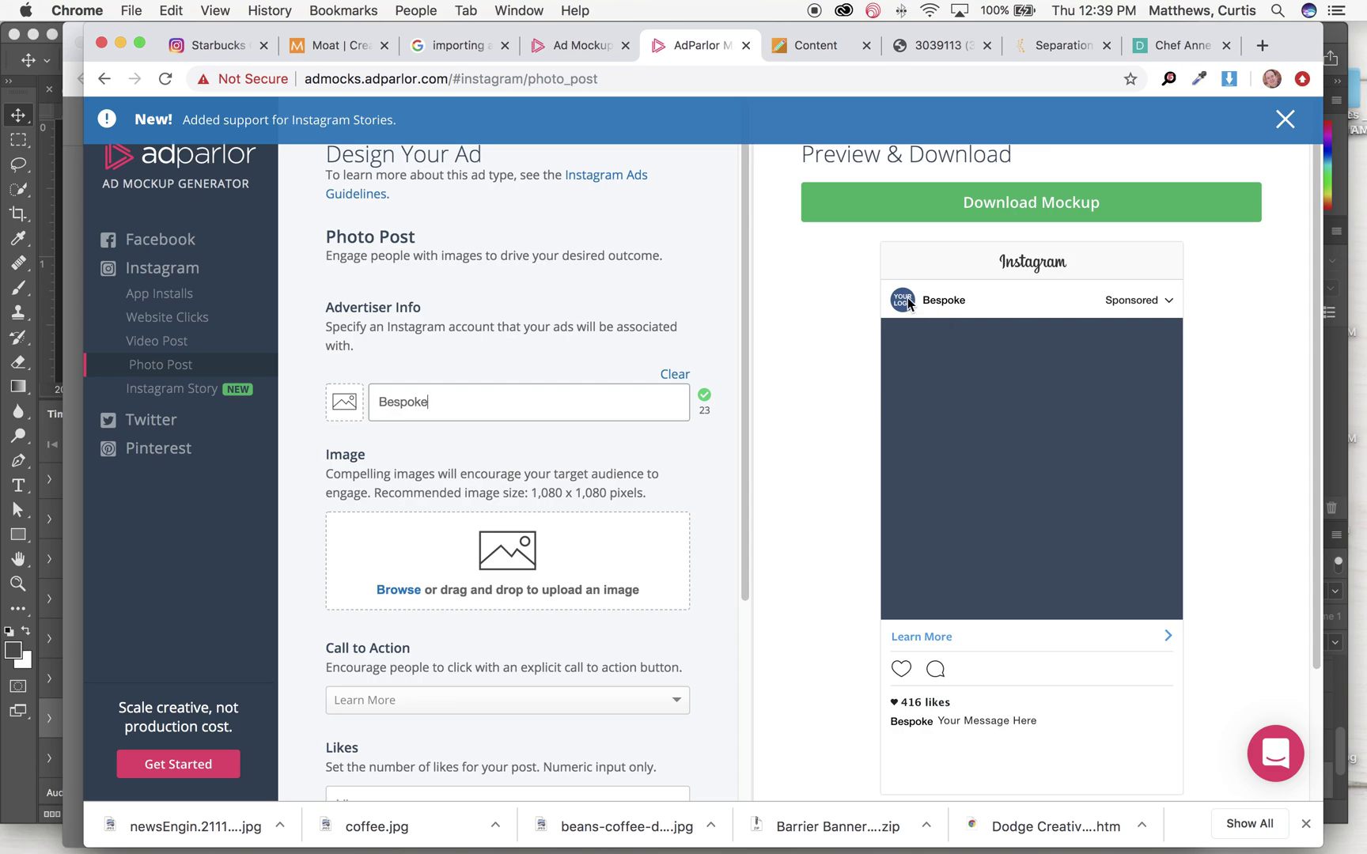
left_click(336, 402)
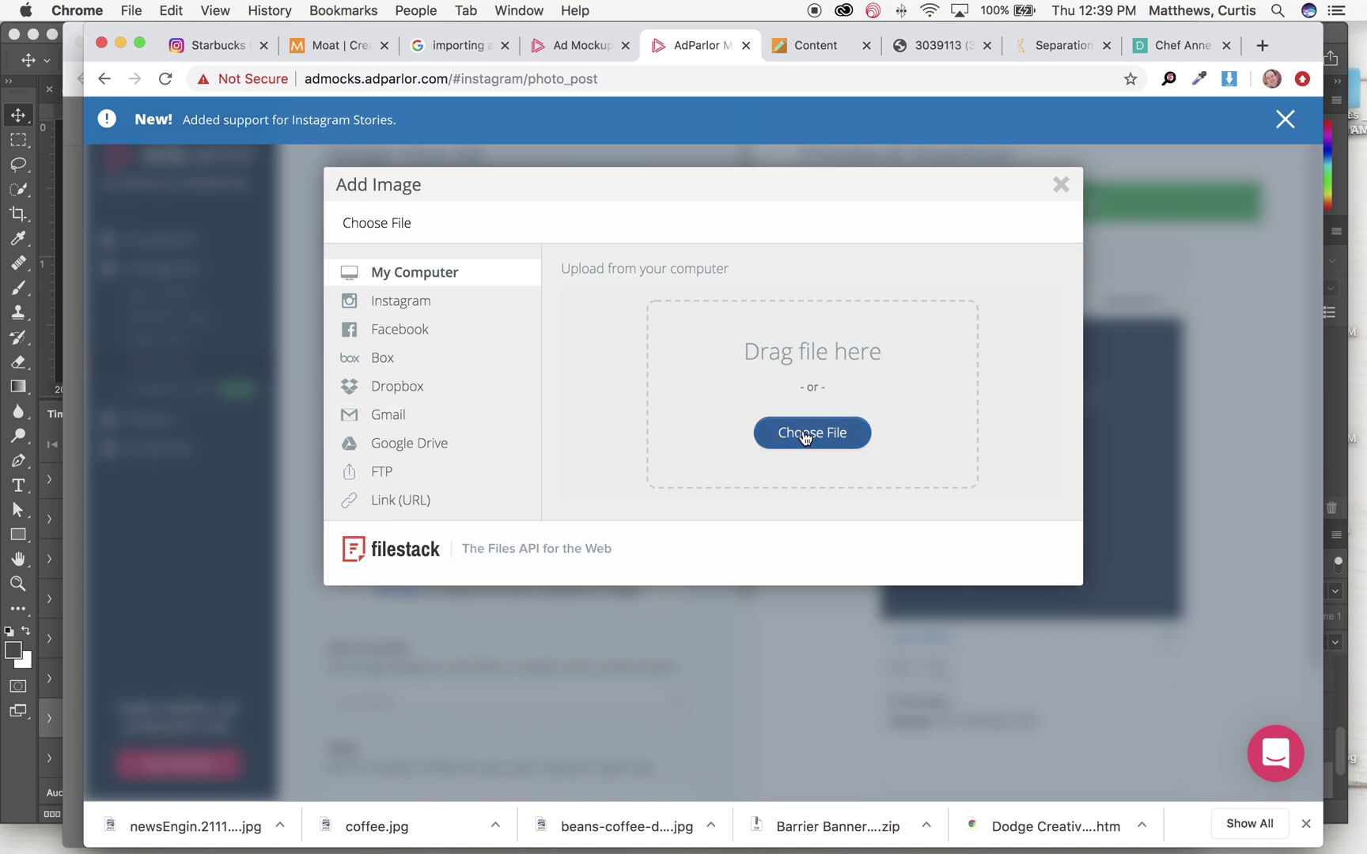
left_click(806, 435)
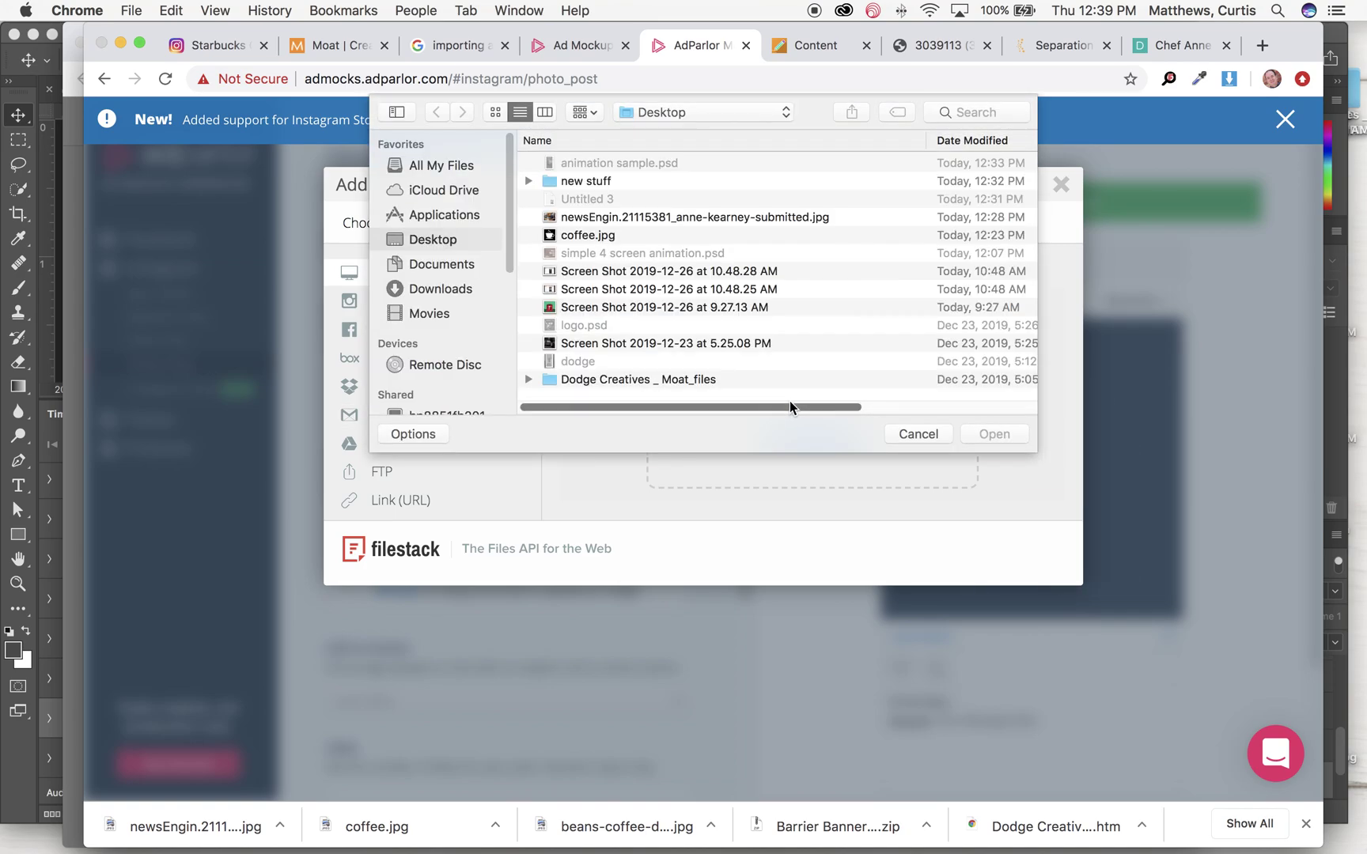
left_click(585, 235)
left_click(991, 437)
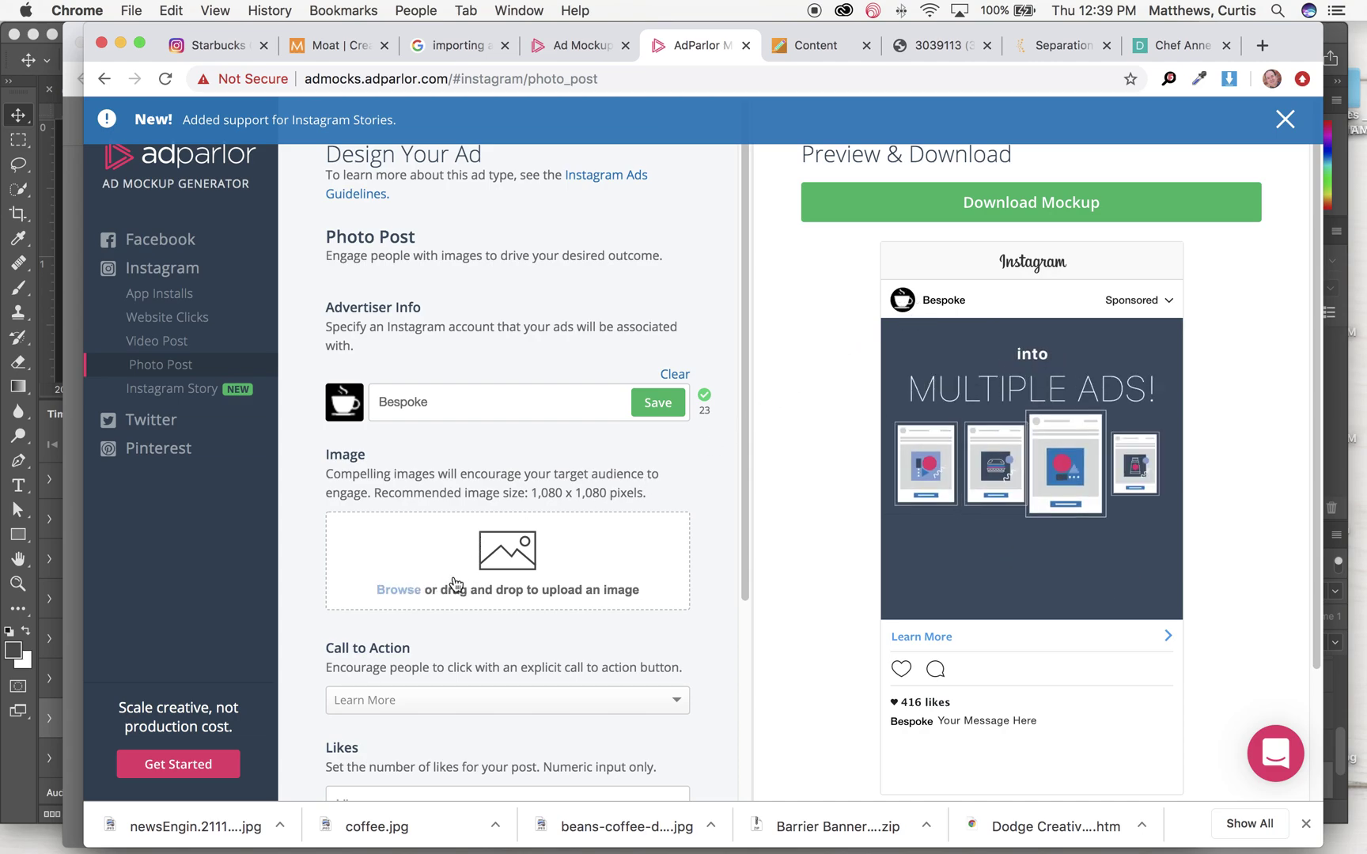
left_click(212, 49)
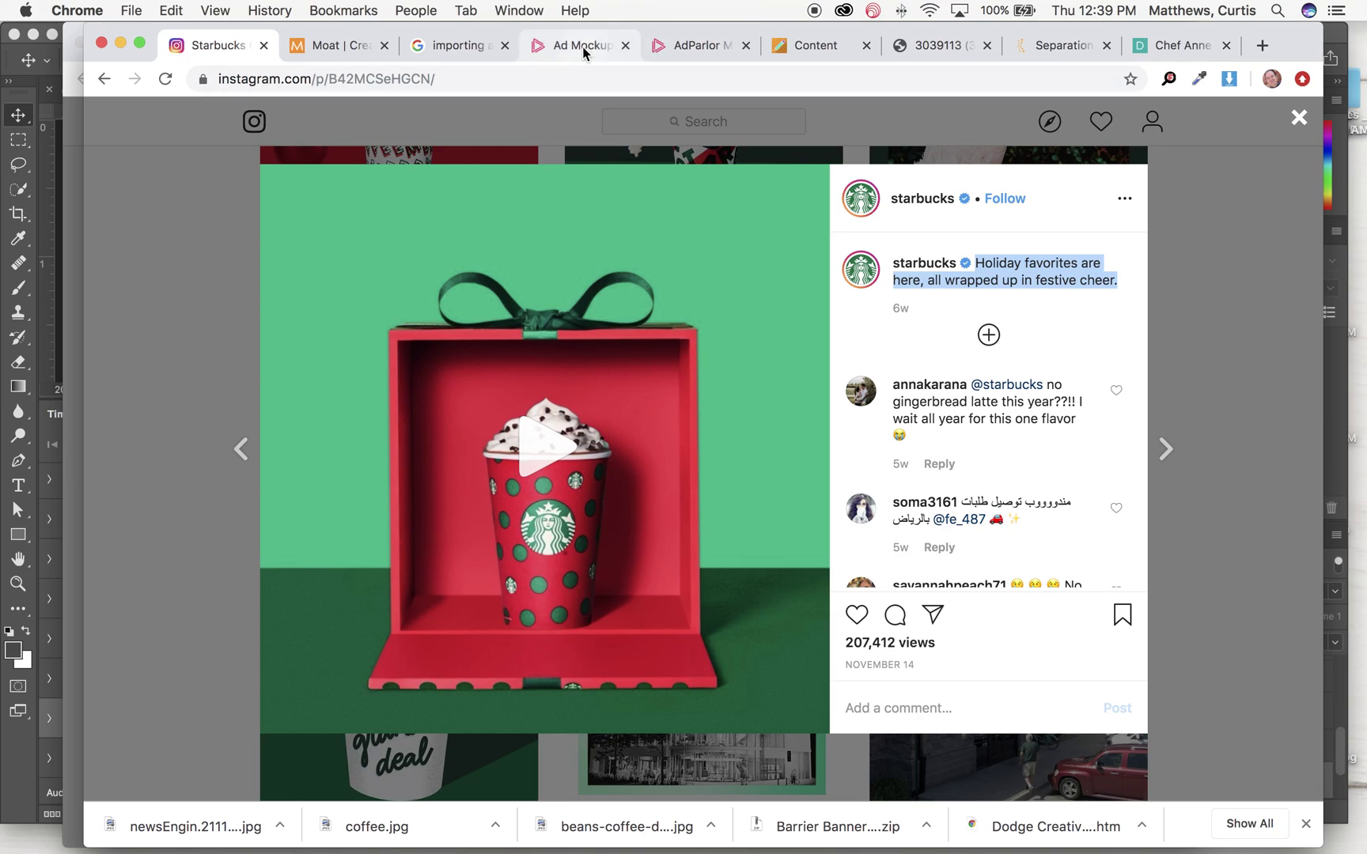
Step: Upload the 9.27.13 AM screenshot of the gift-boxed holiday cup as the post image
left_click(682, 48)
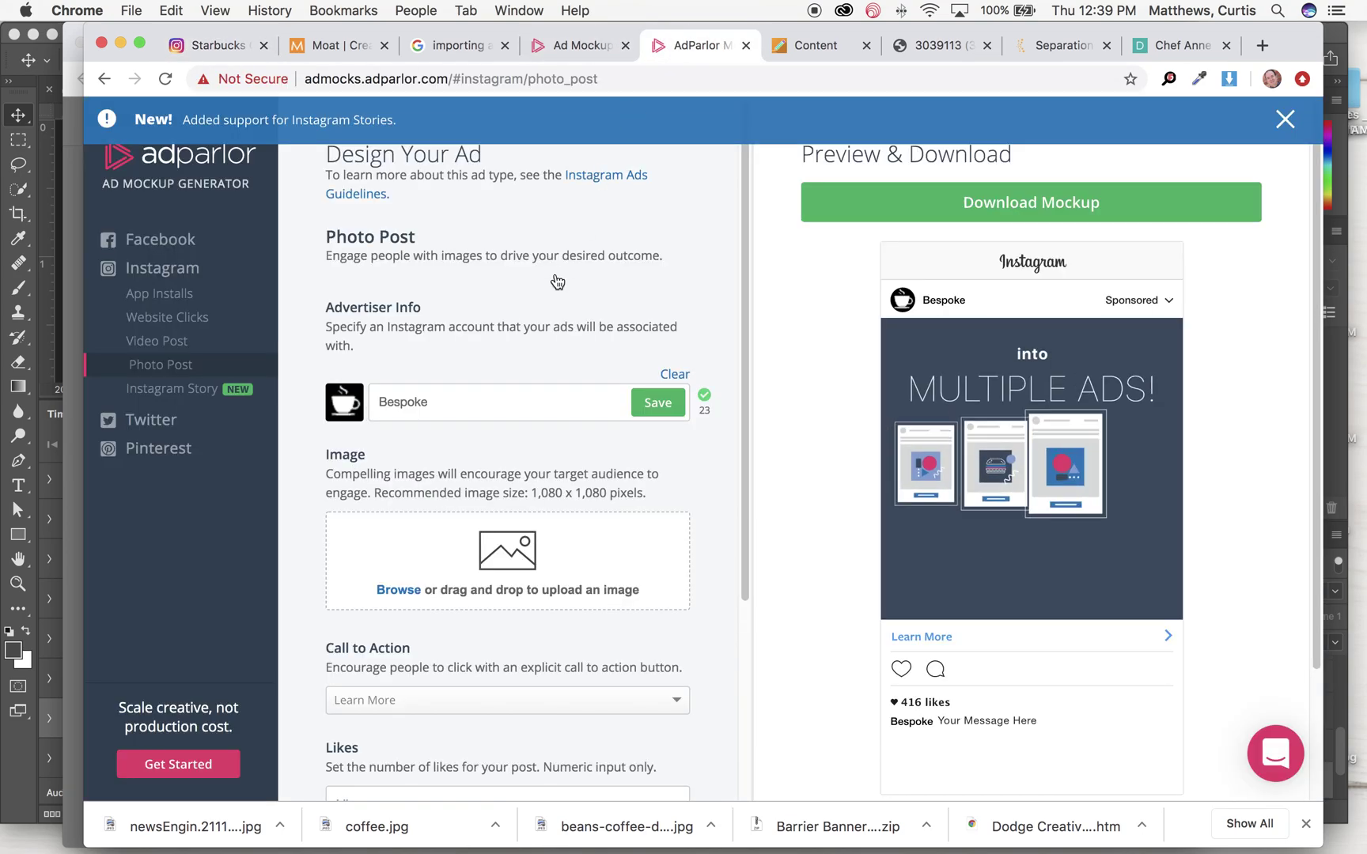
left_click(391, 589)
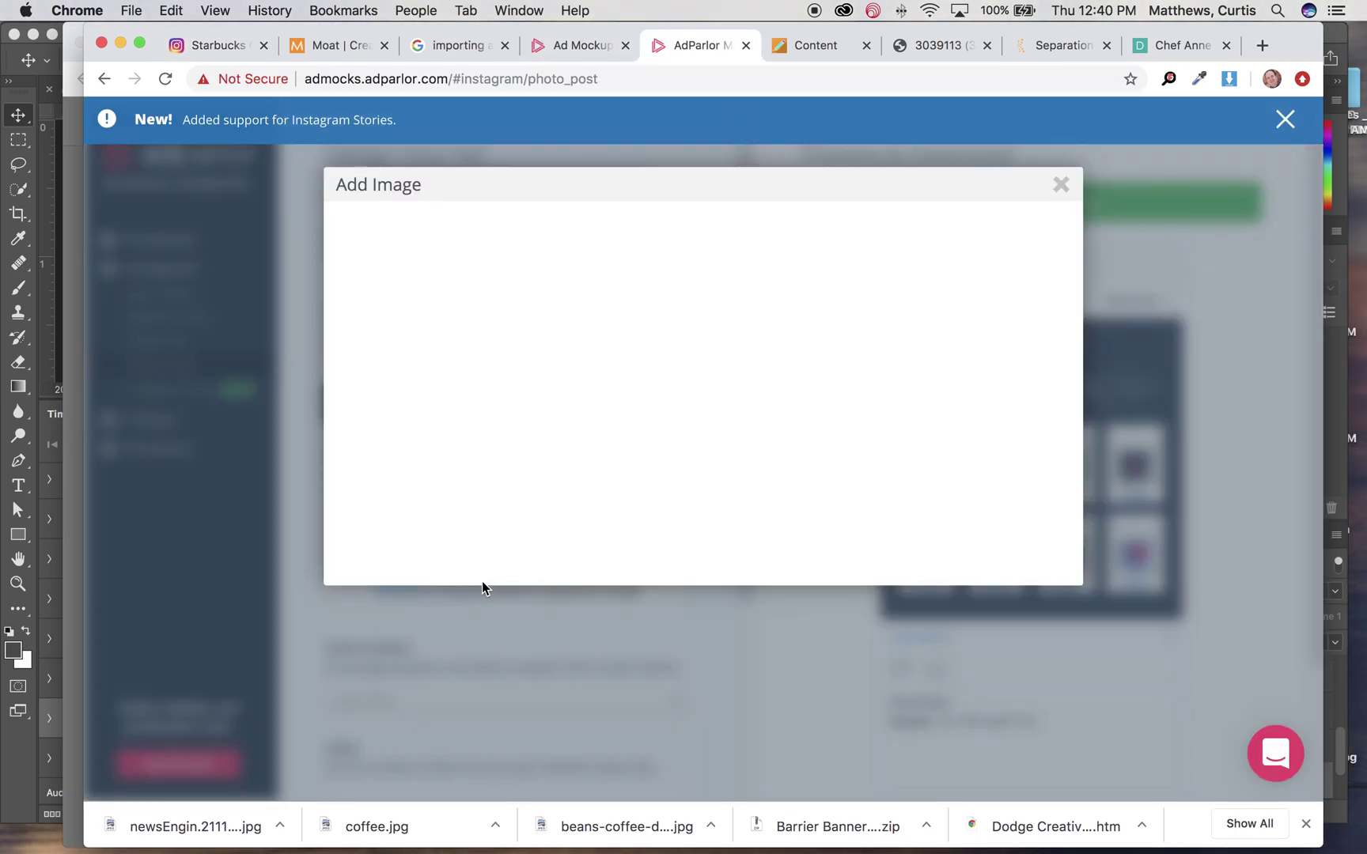
left_click(796, 438)
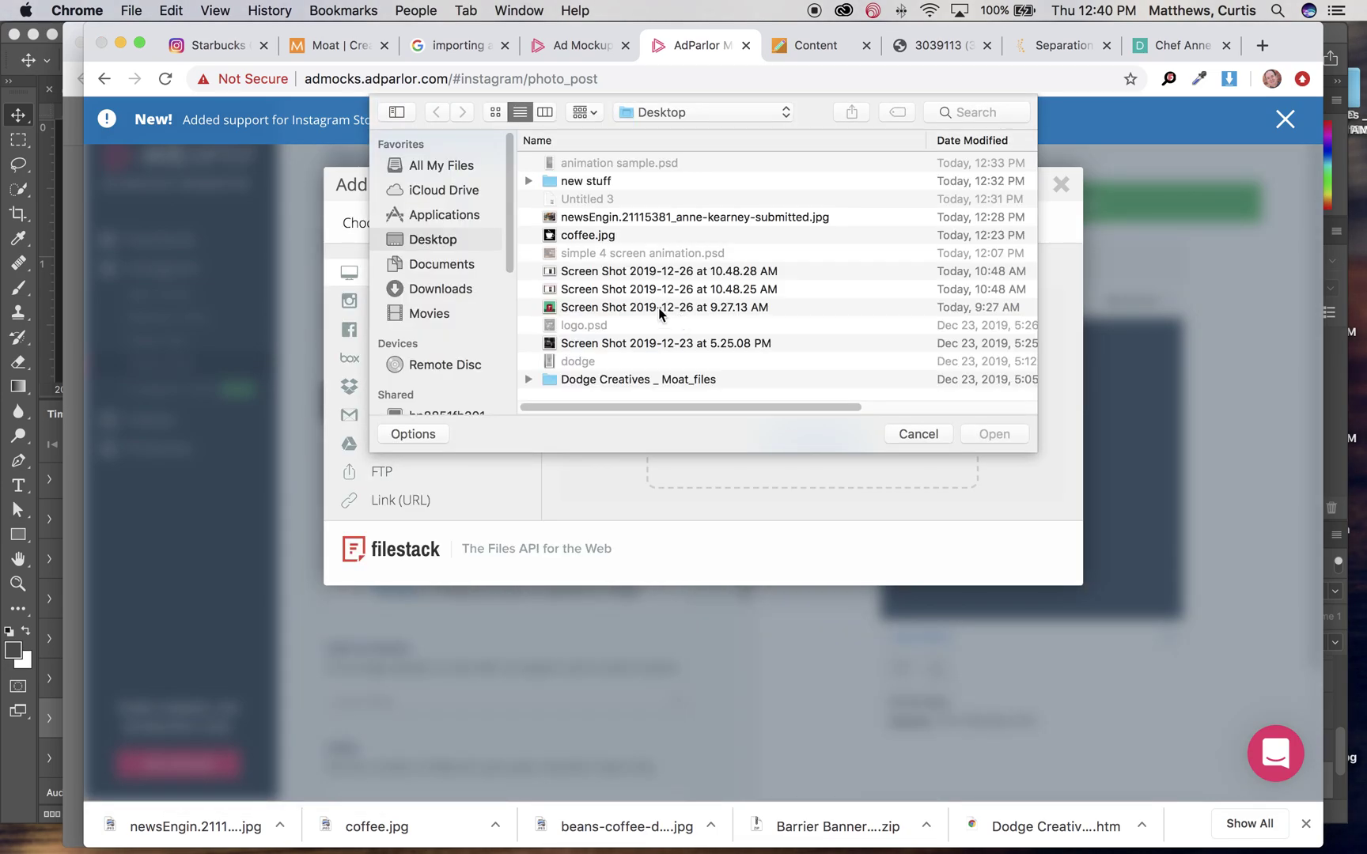
left_click(613, 307)
left_click(985, 434)
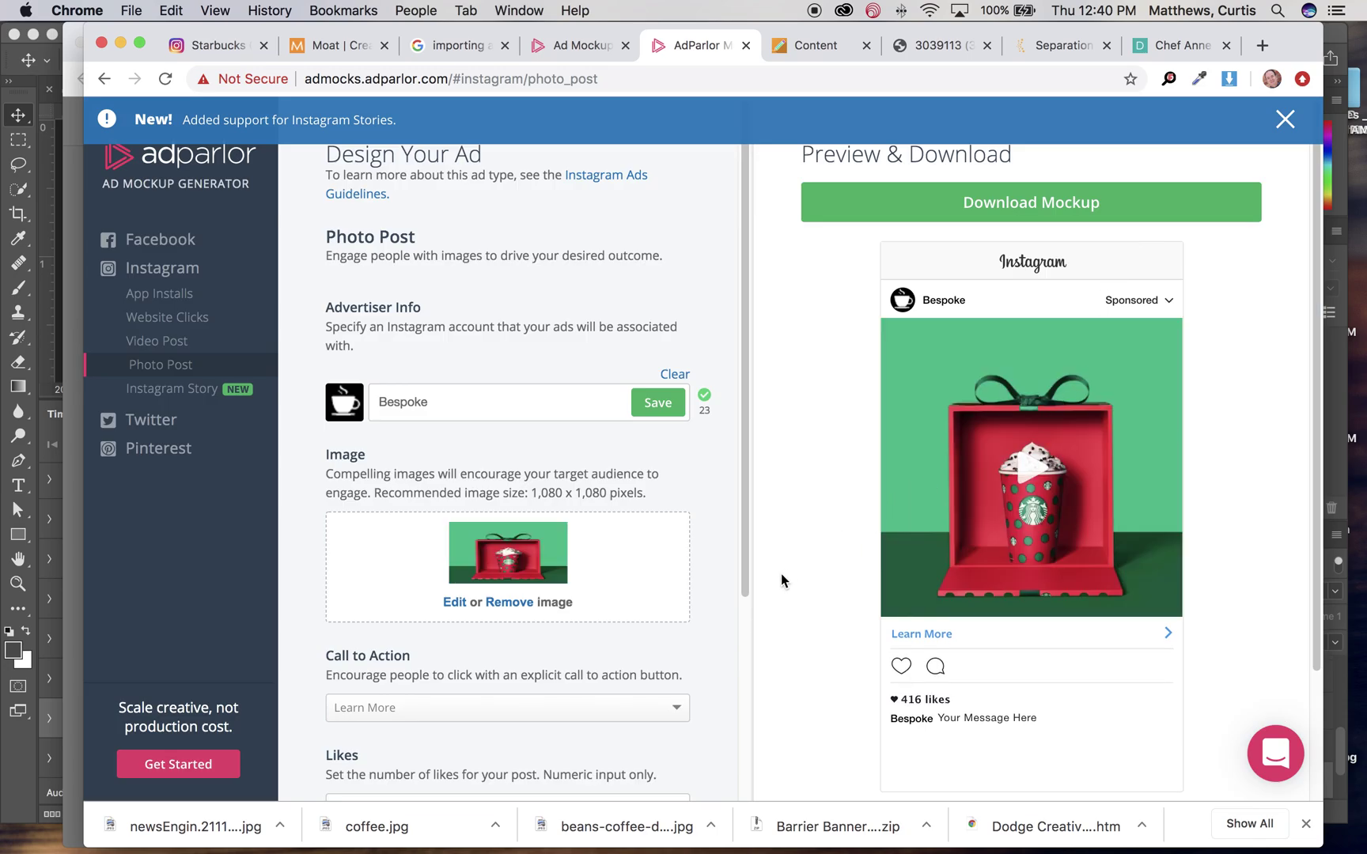
scroll(705, 578, "down", 5)
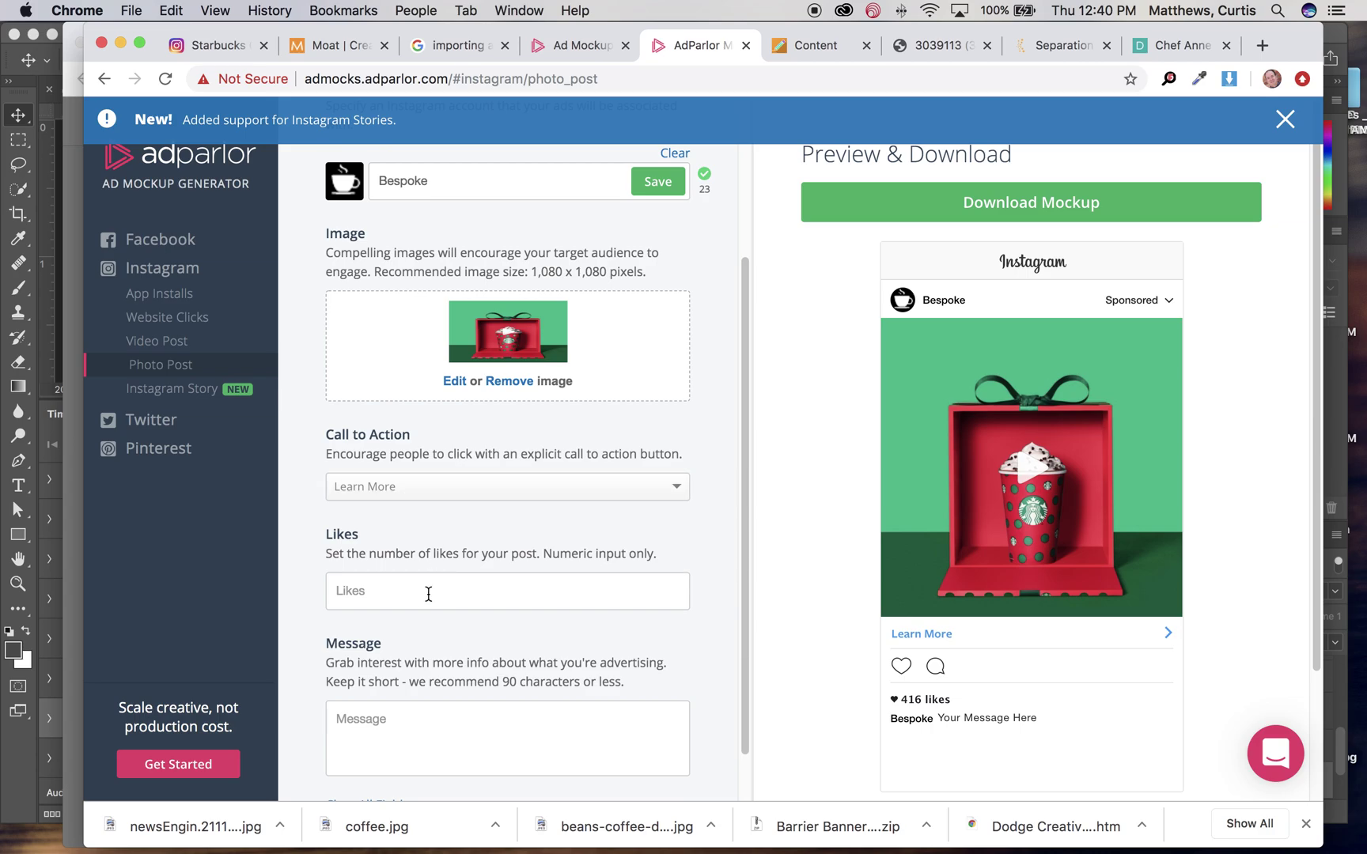
Step: Paste the caption 'Holiday favorites are here, all wrapped up in festive cheer. #Holidays' as the message
scroll(470, 582, "down", 2)
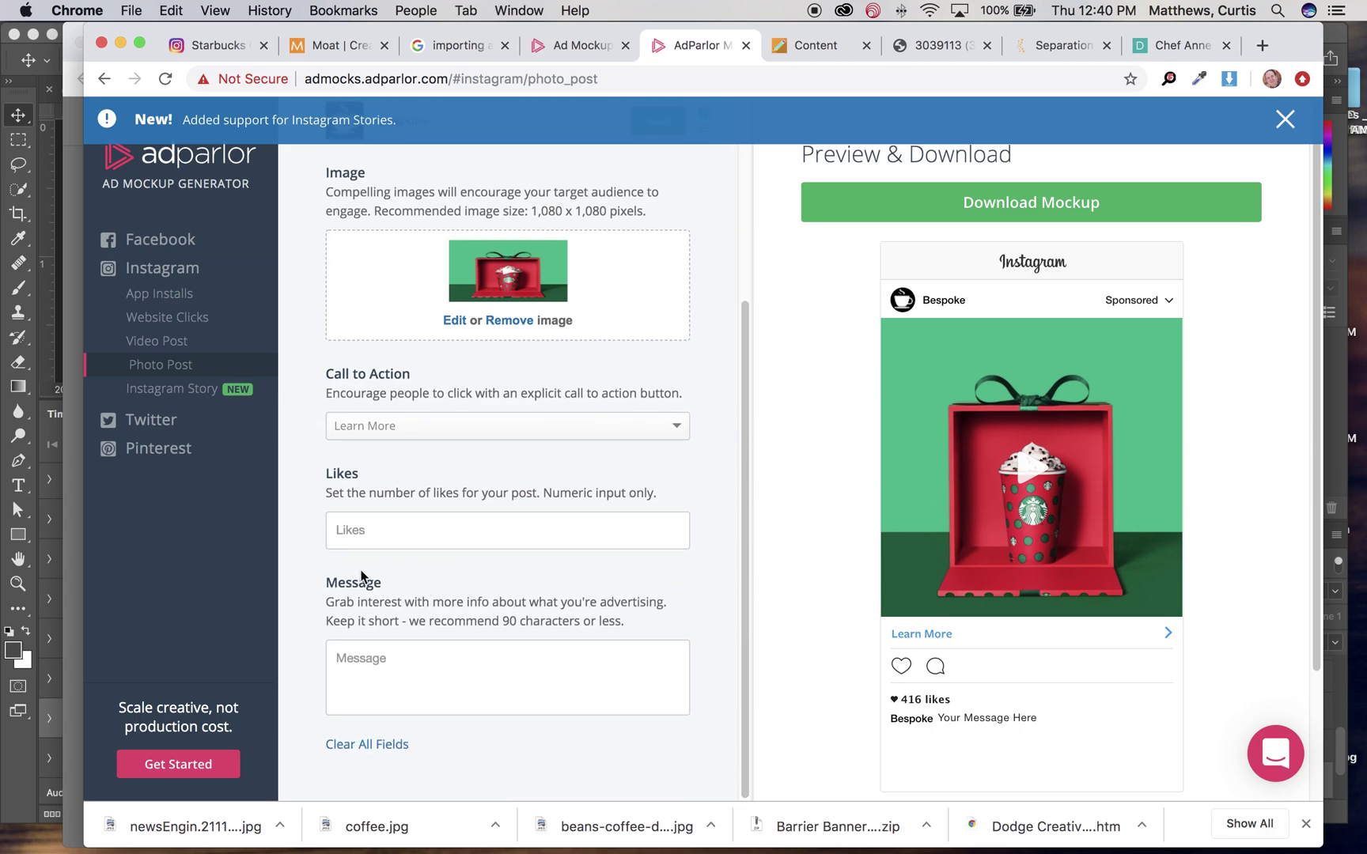
left_click(397, 659)
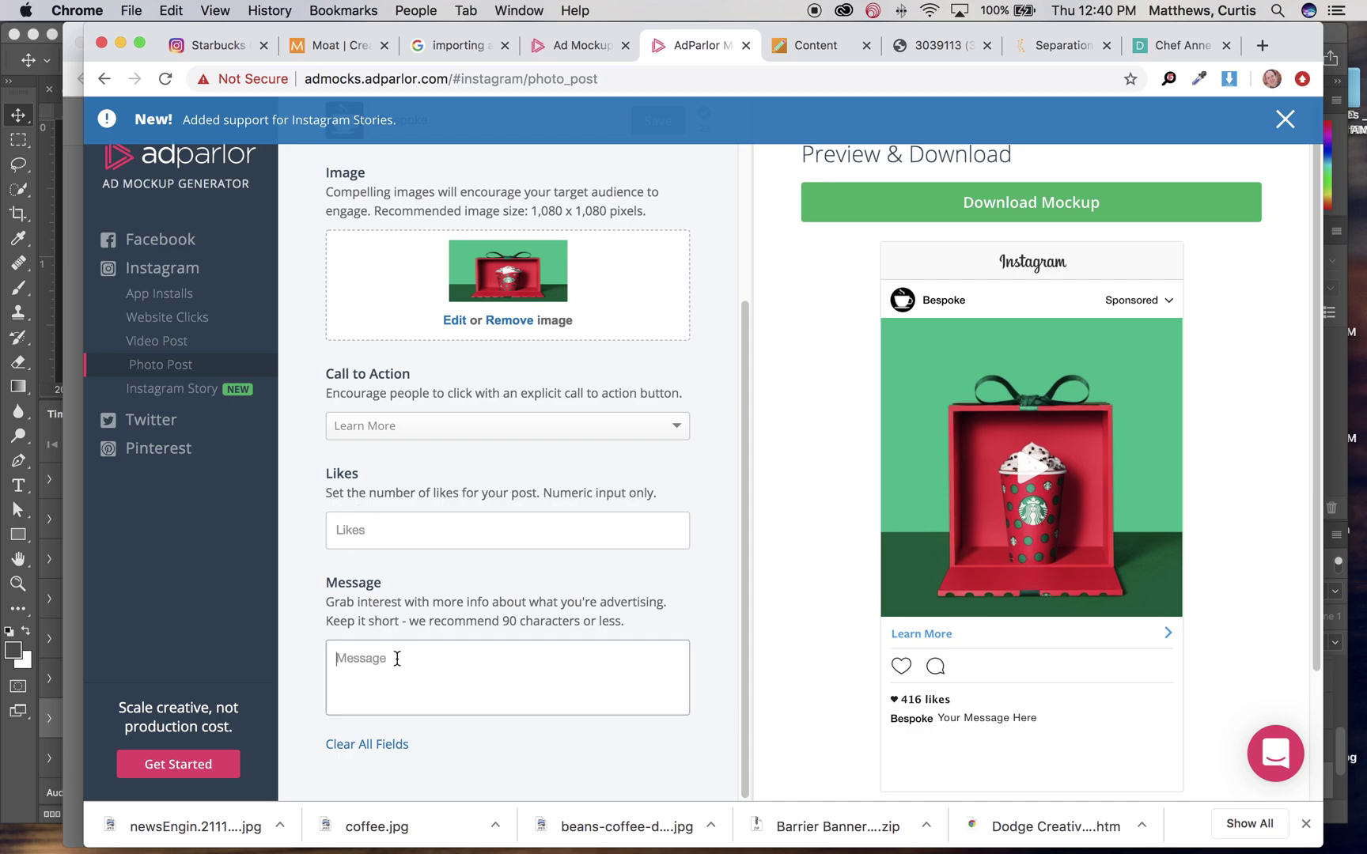
type("Holiday favorites are here, all wrapped up in festive cheer.")
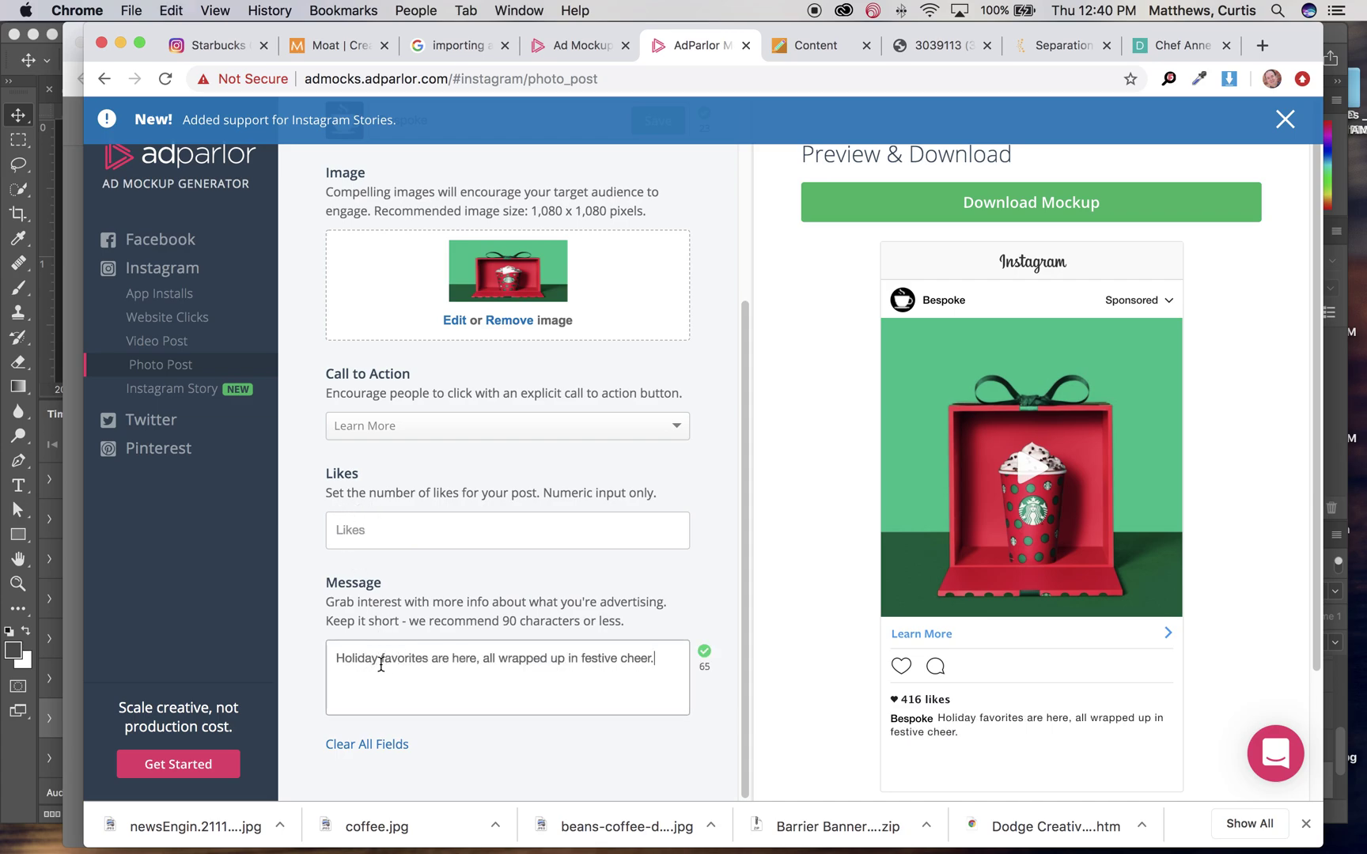
scroll(376, 664, "right", 1)
scroll(656, 659, "left", 1)
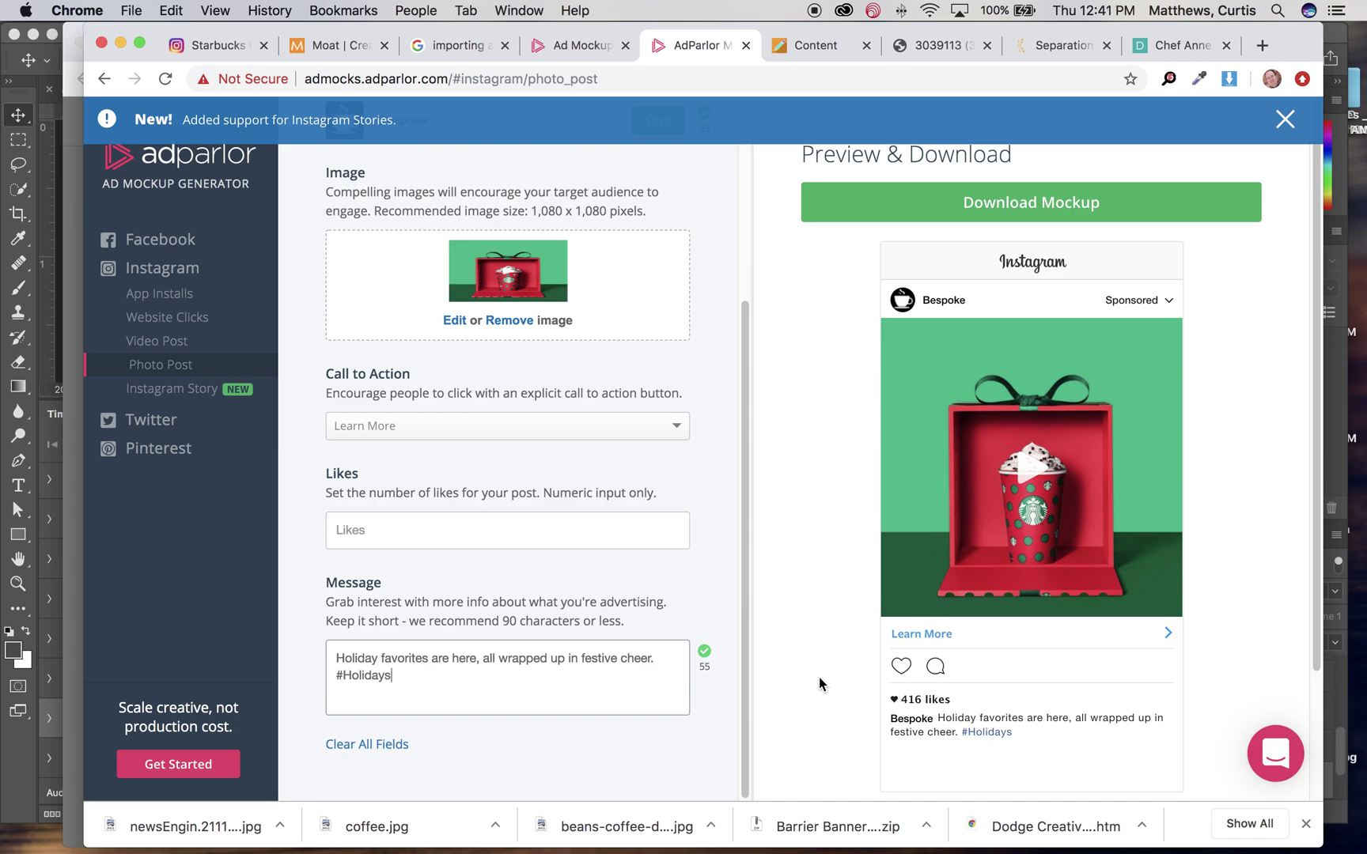
scroll(819, 677, "down", 1)
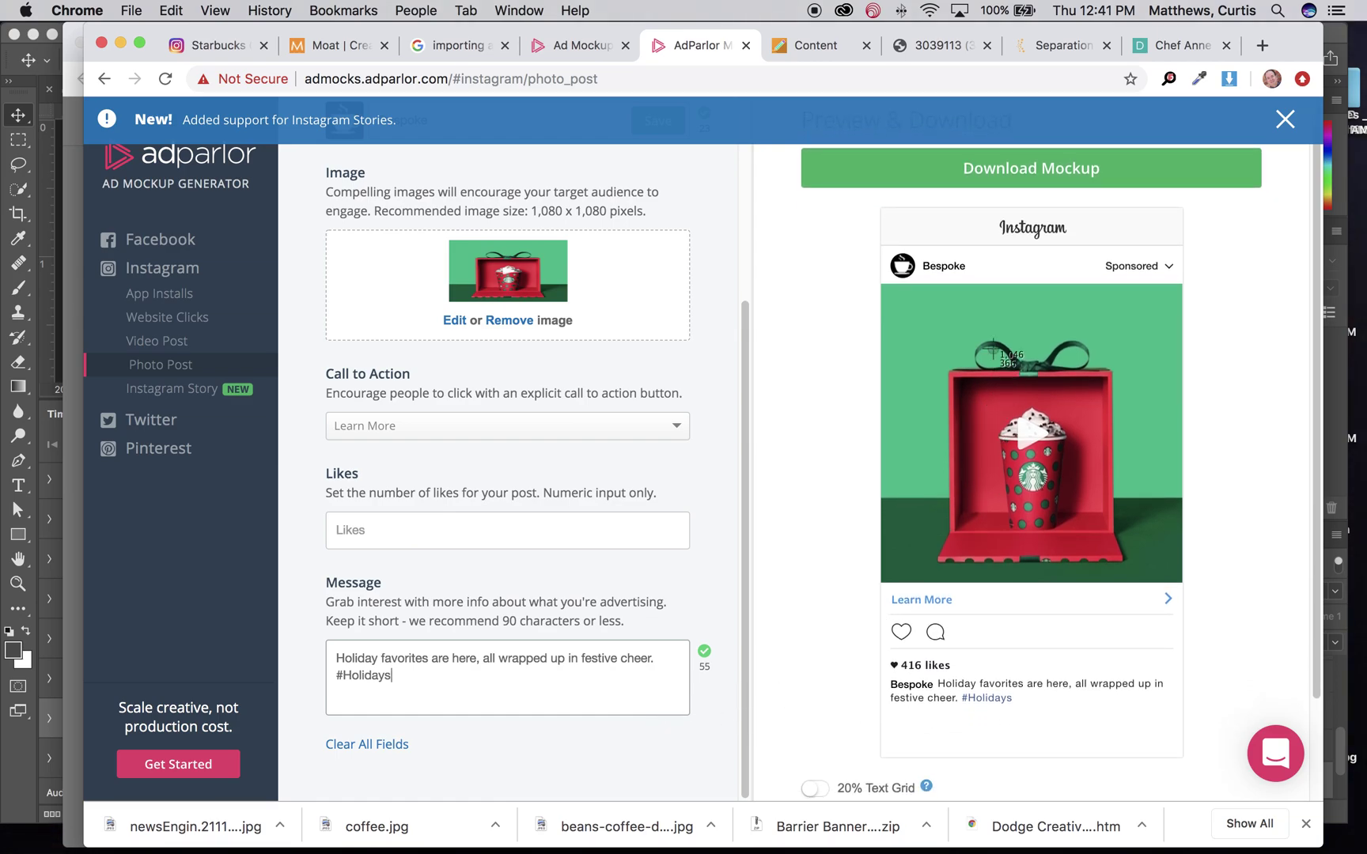
Step: Screenshot the finished Instagram preview and start a Facebook Photo Post mockup
left_click_drag(873, 198, 1196, 773)
left_click(154, 243)
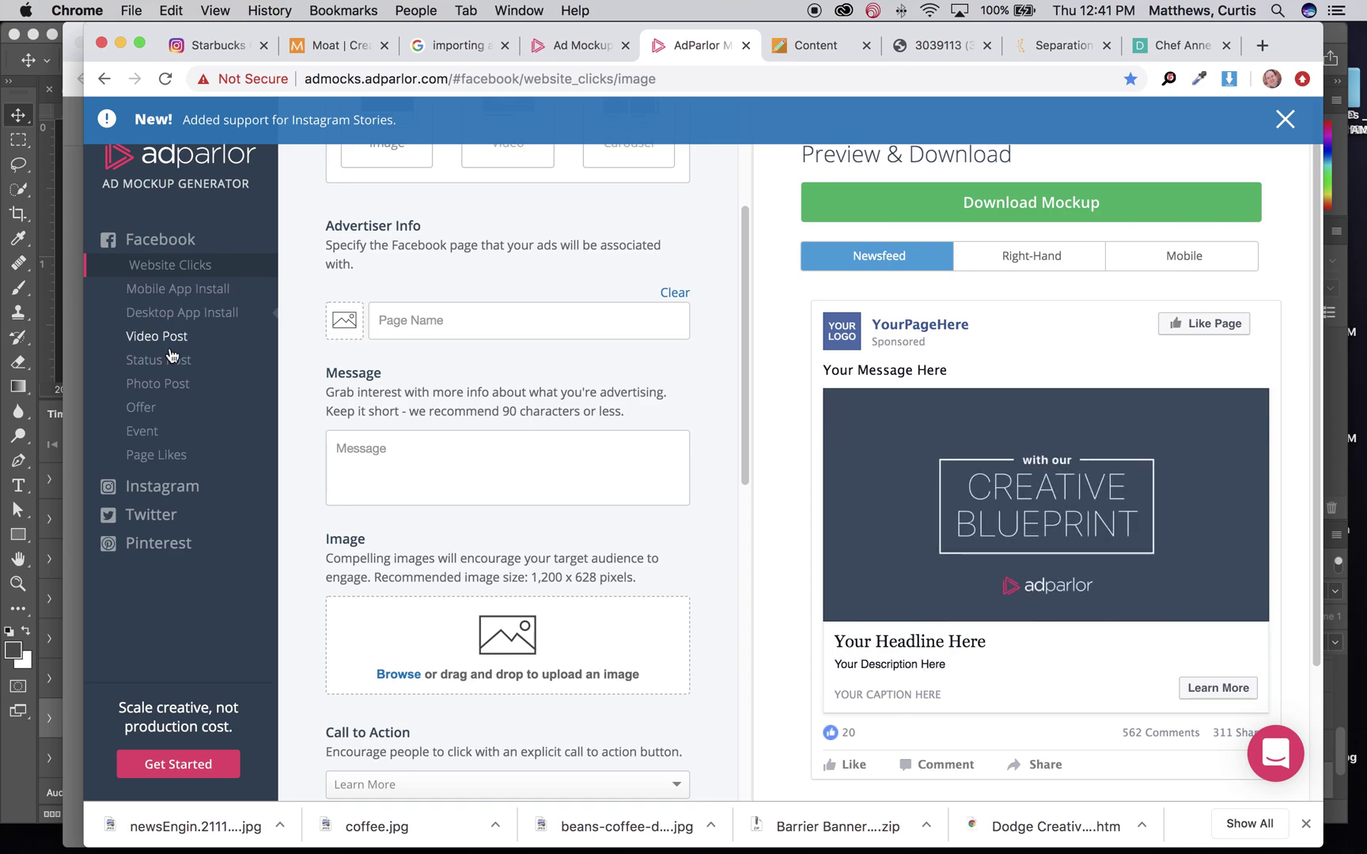
left_click(165, 386)
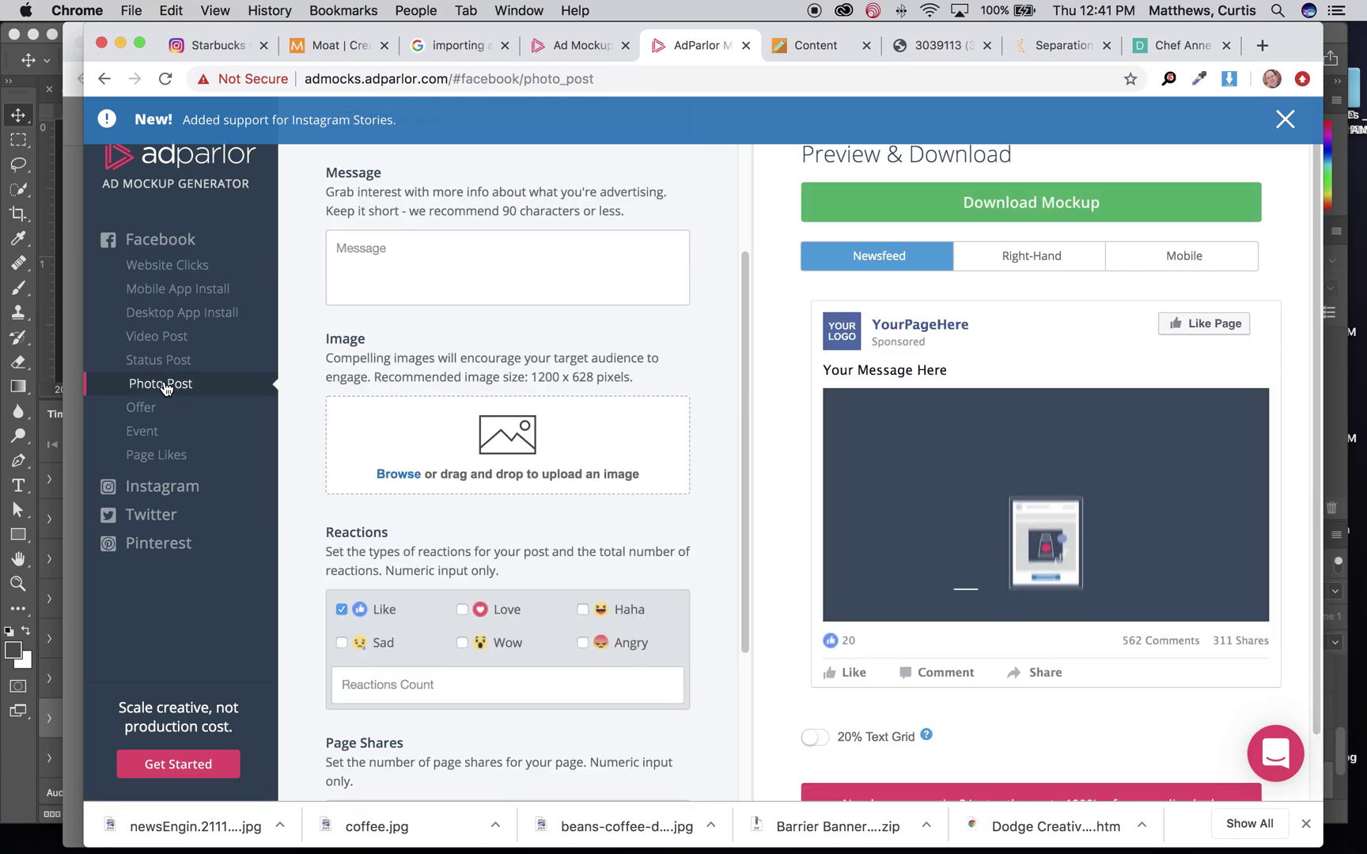
Step: Set page name Bespoke and paste 'Holiday favorites are here, all wrapped up in festive cheer.' as message
scroll(419, 352, "up", 3)
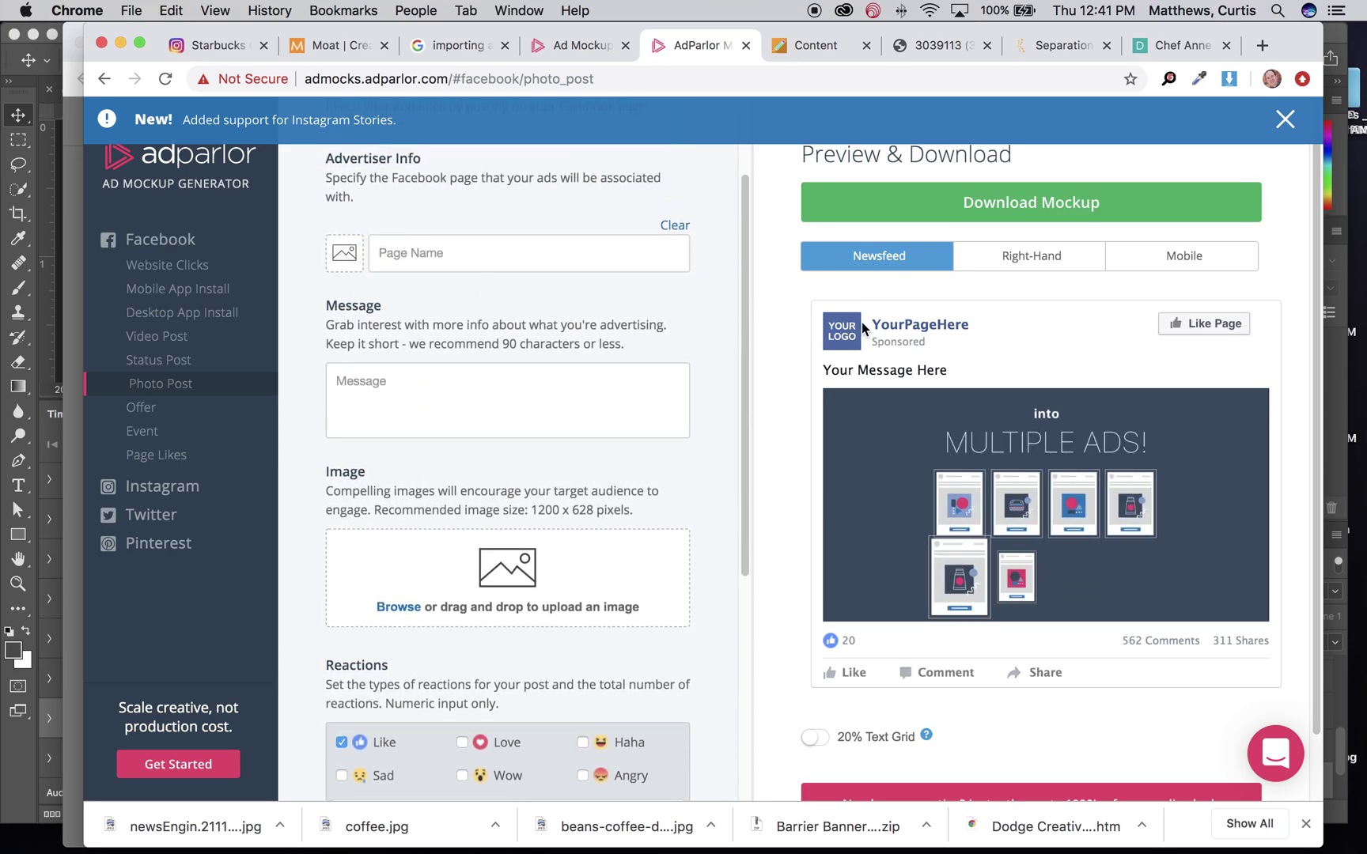
left_click(460, 254)
type("Bespoke")
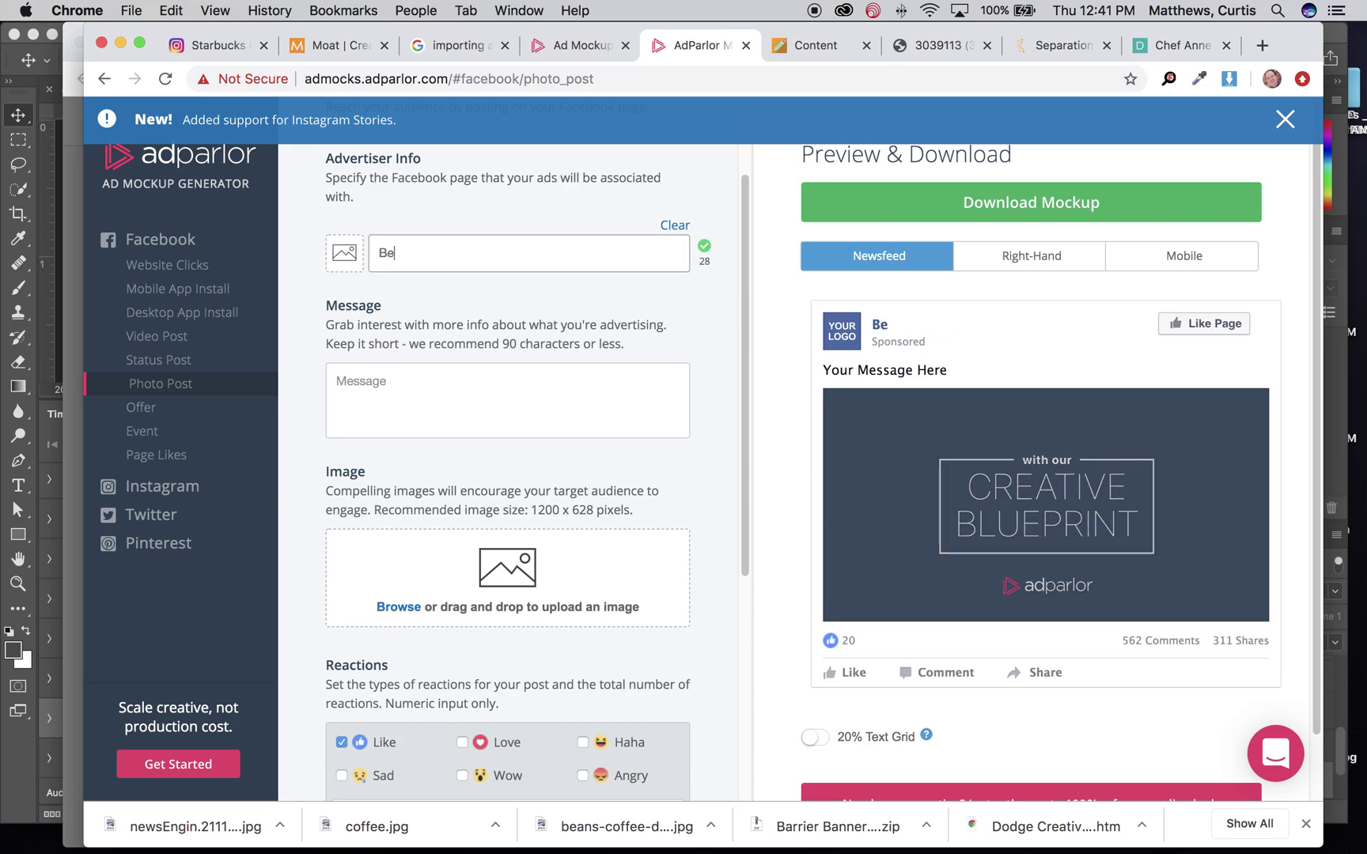
left_click(393, 385)
type("Holiday favorites are here, all wrapped up in festive cheer.")
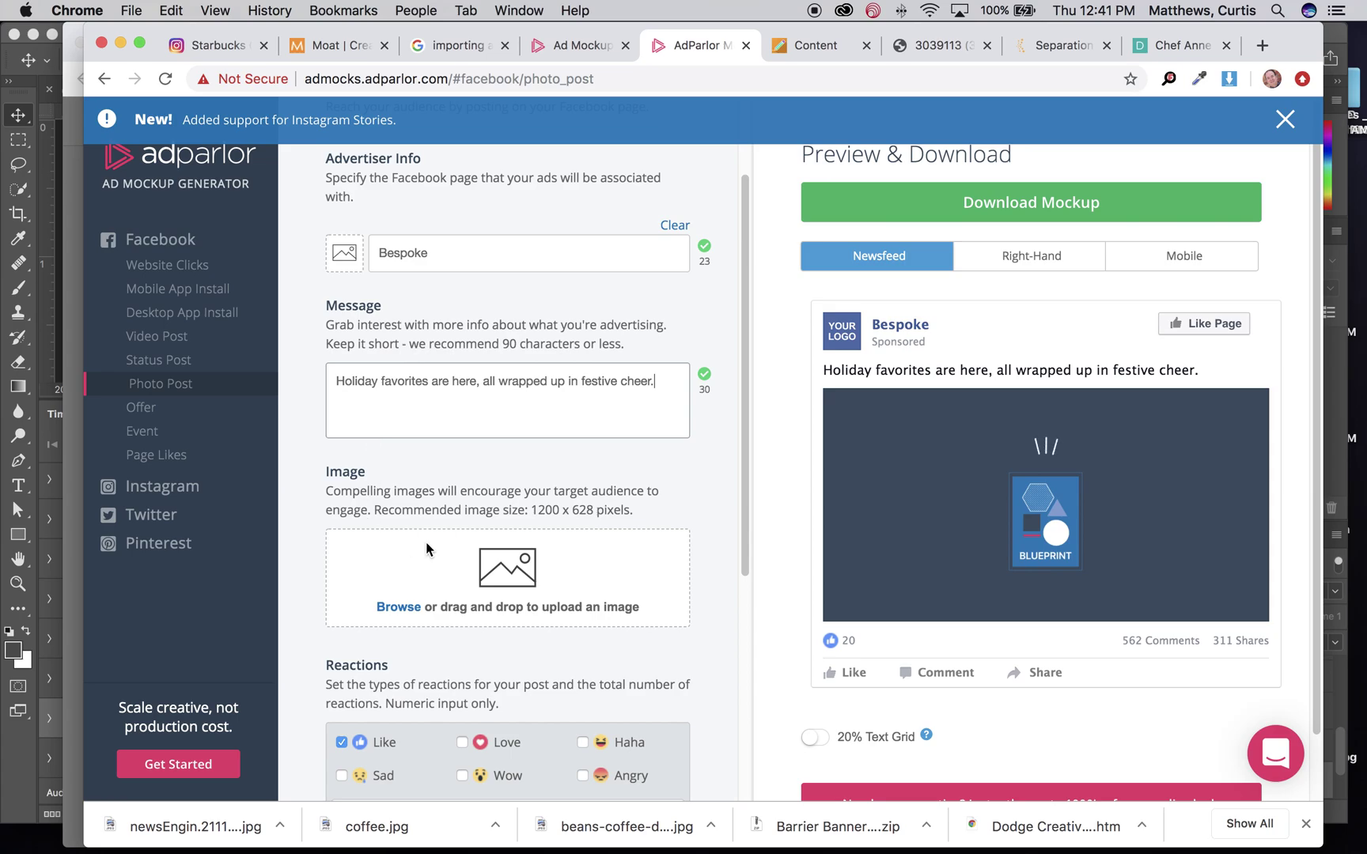
scroll(644, 486, "down", 3)
scroll(644, 486, "down", 2)
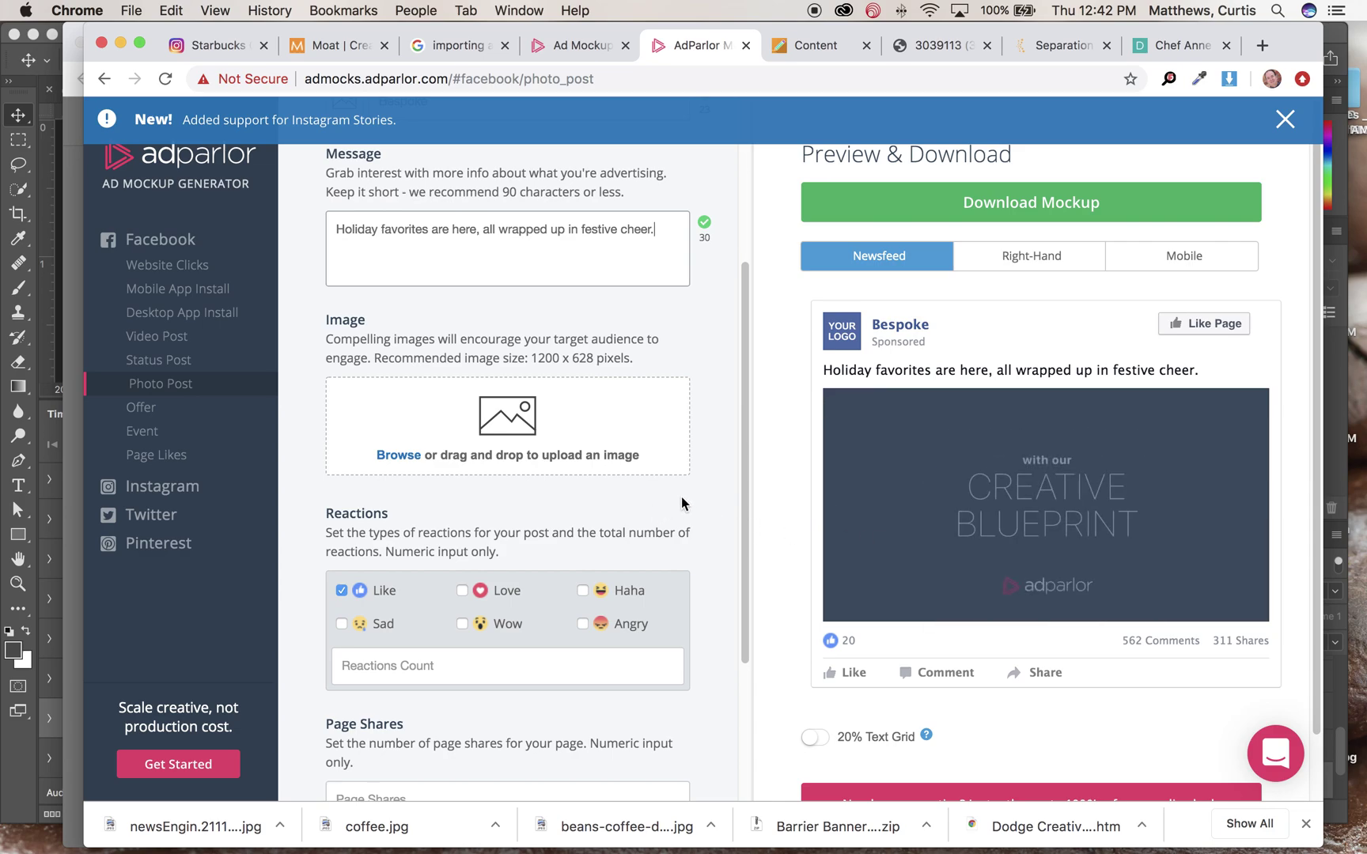
scroll(681, 497, "down", 3)
Step: Add Love and Wow reactions to the photo post, then switch to the Facebook Event form
left_click(463, 486)
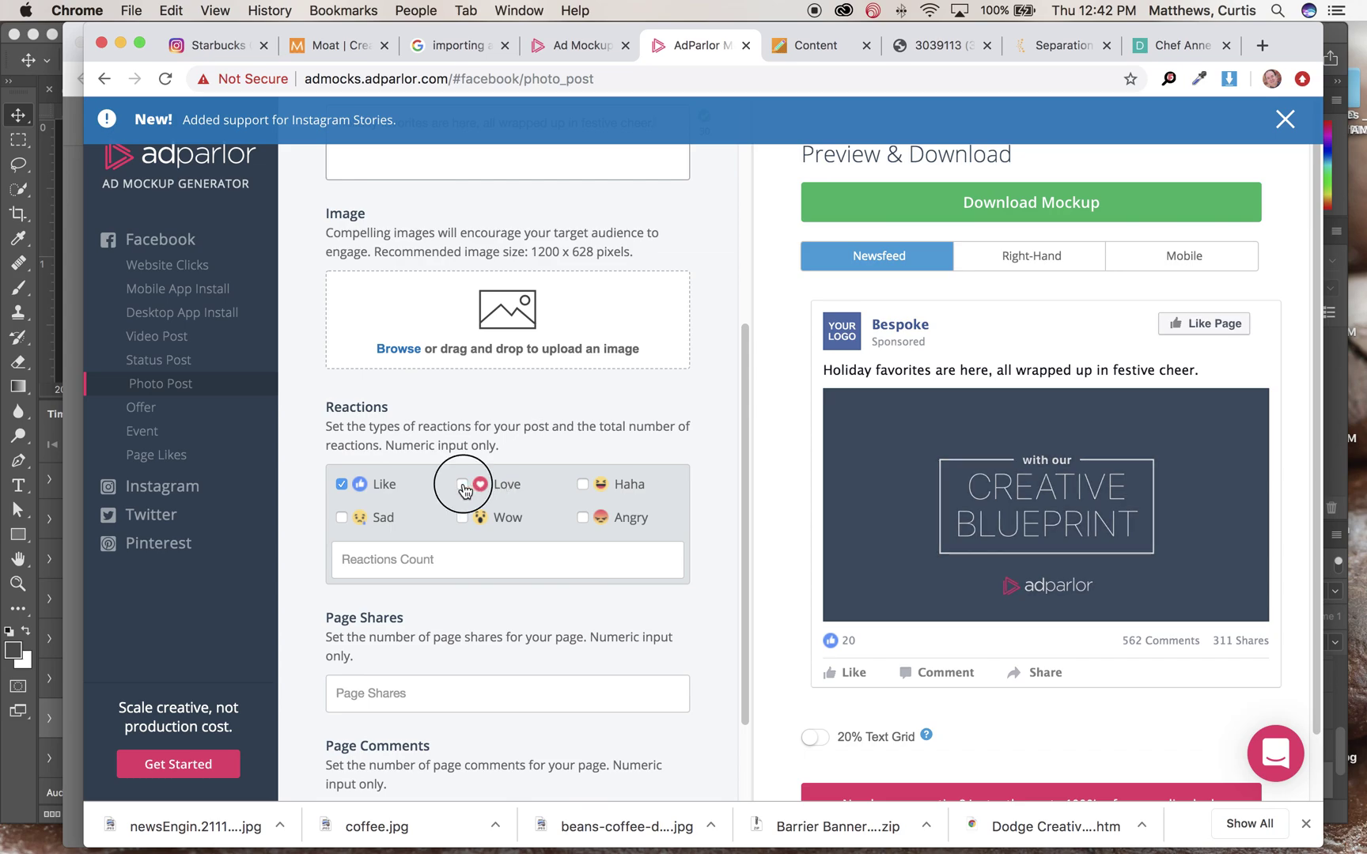
left_click(462, 518)
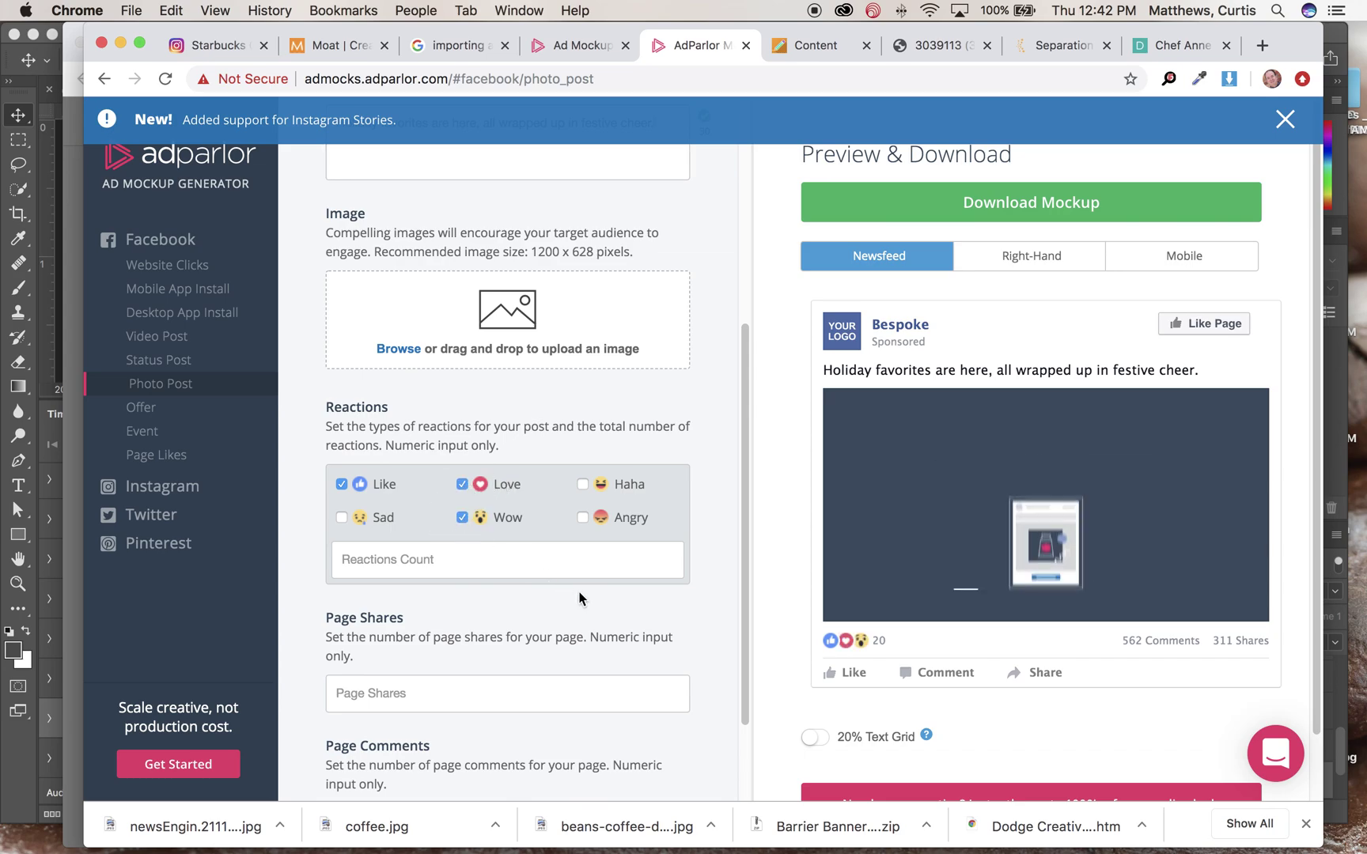
scroll(607, 630, "down", 3)
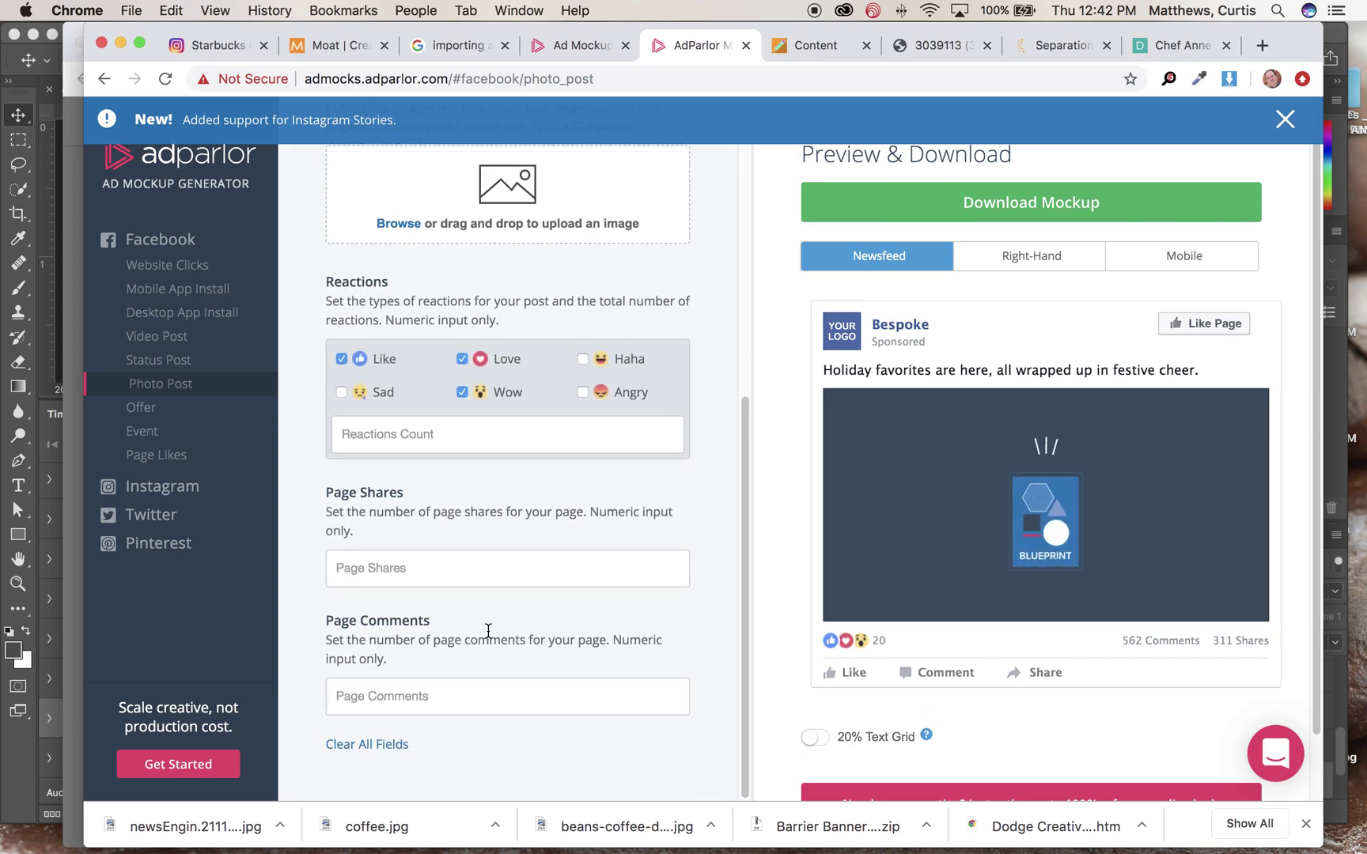
left_click(427, 696)
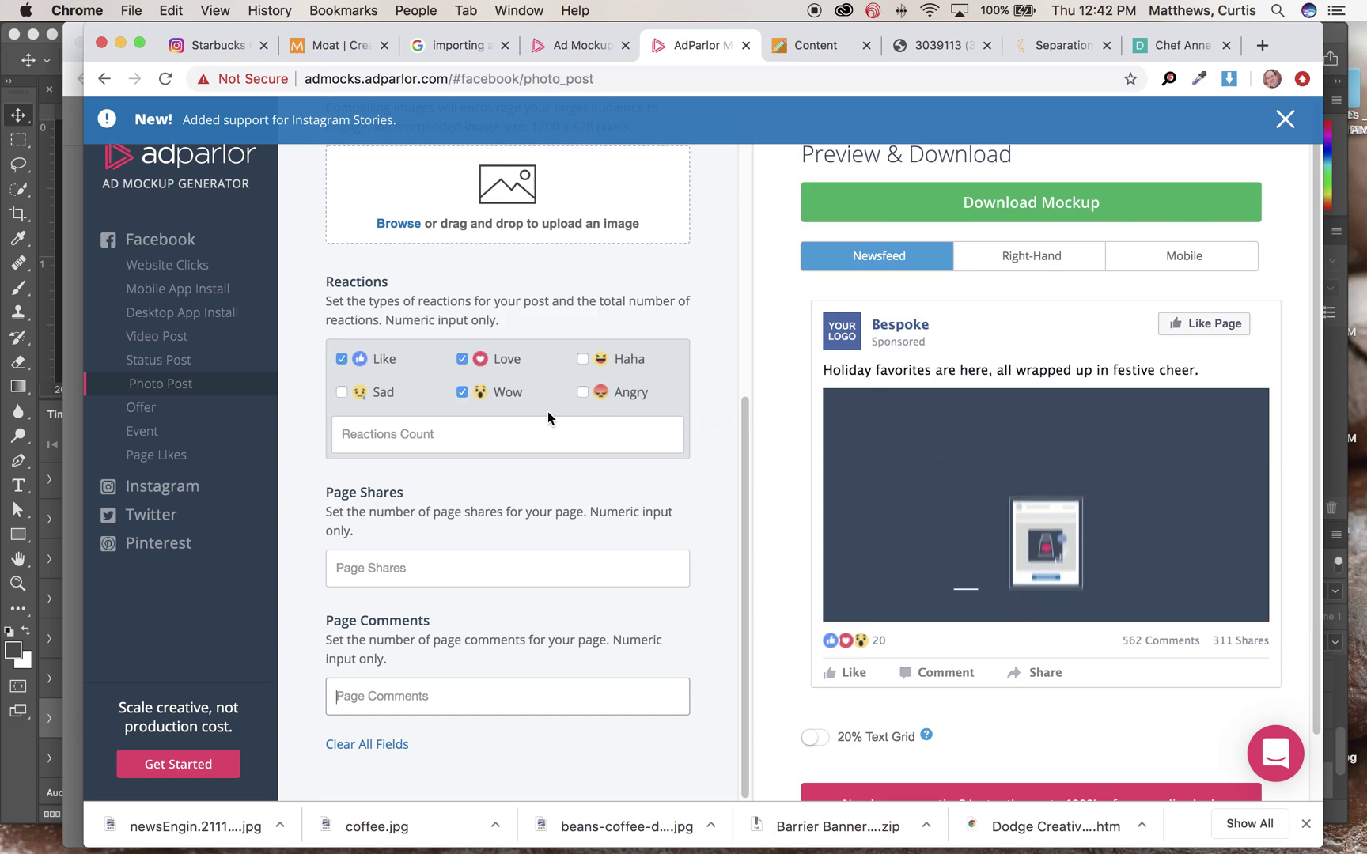
left_click(152, 440)
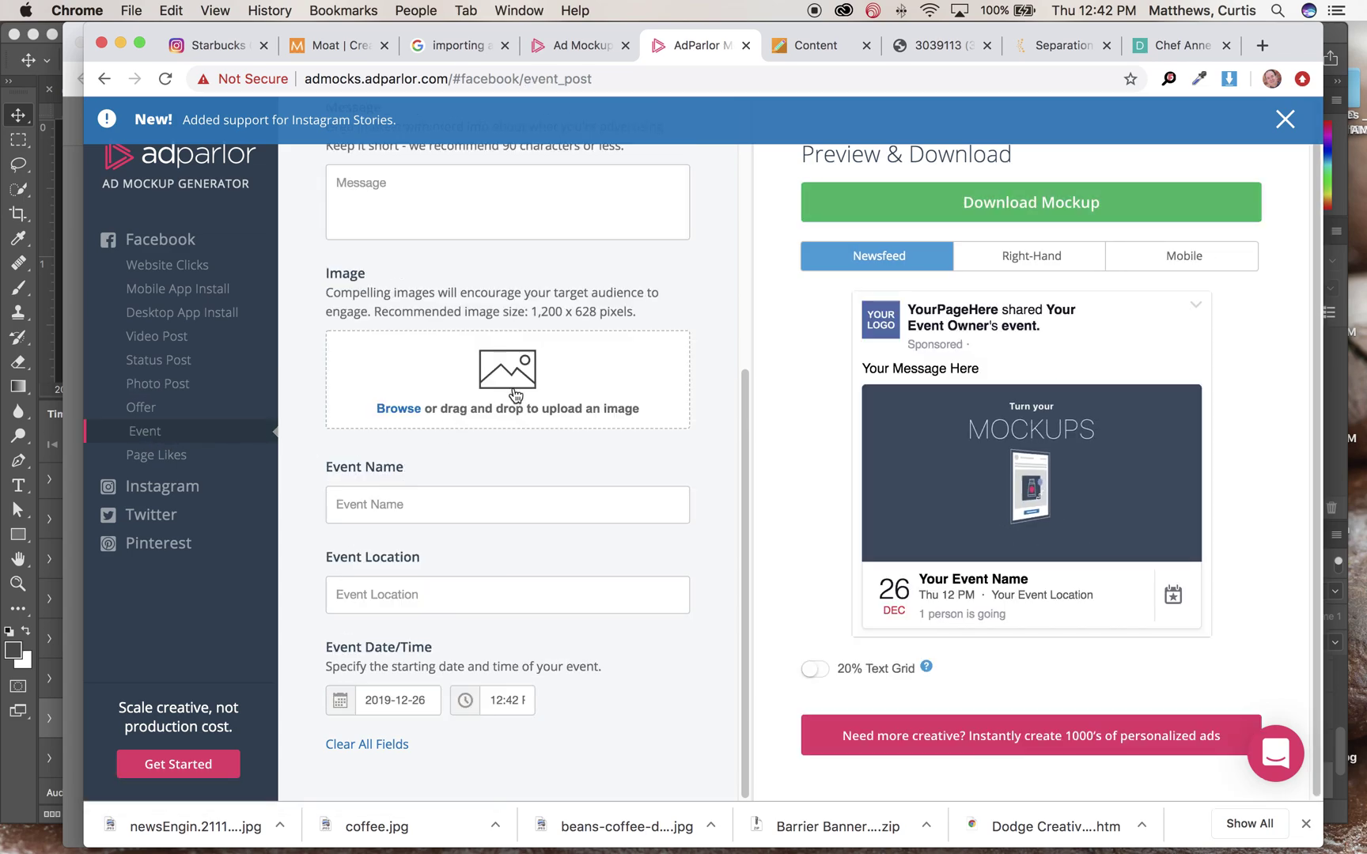
scroll(748, 423, "up", 5)
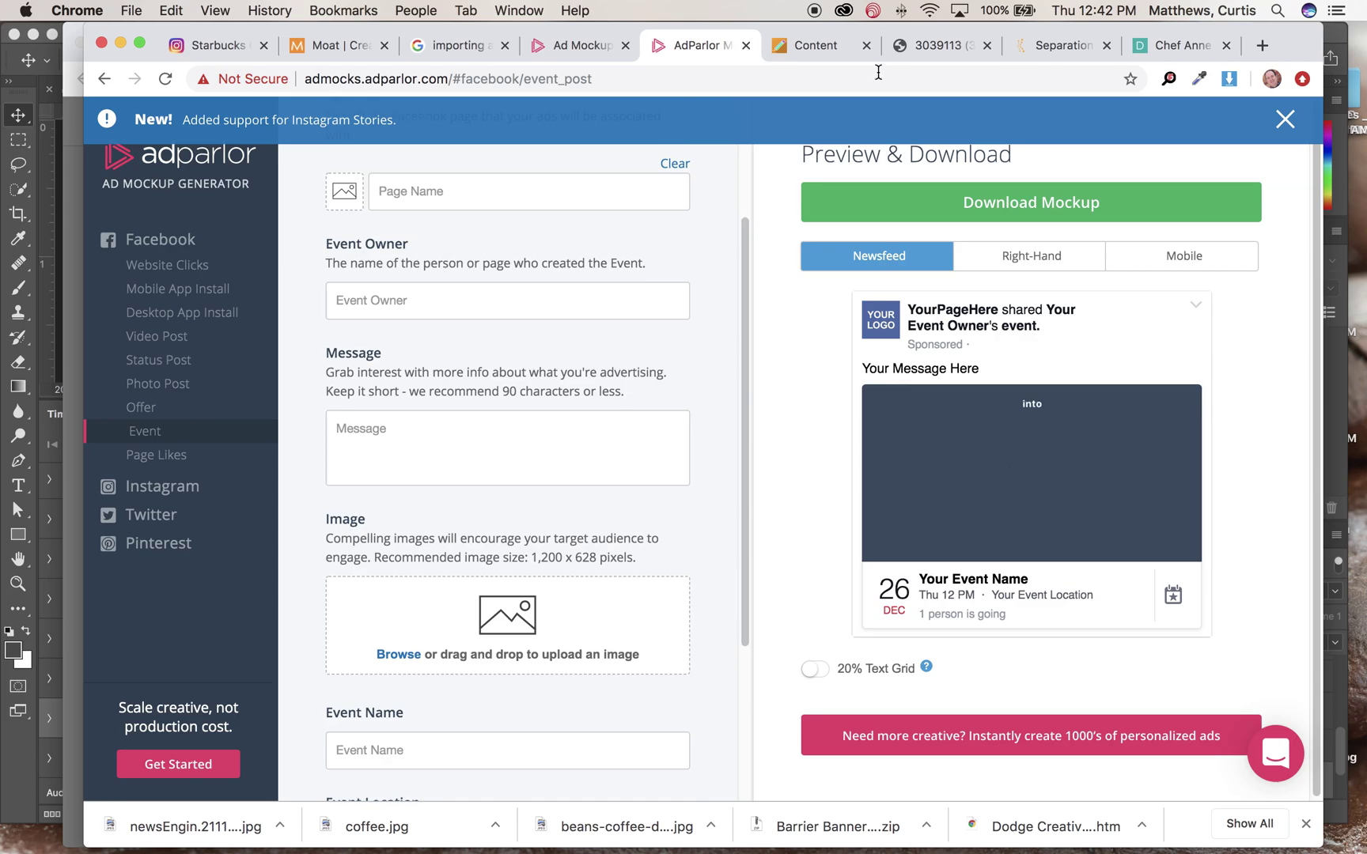
Step: Scroll the Chef Anne dayton.com article up to its headline, then return to AdParlor
left_click(1176, 48)
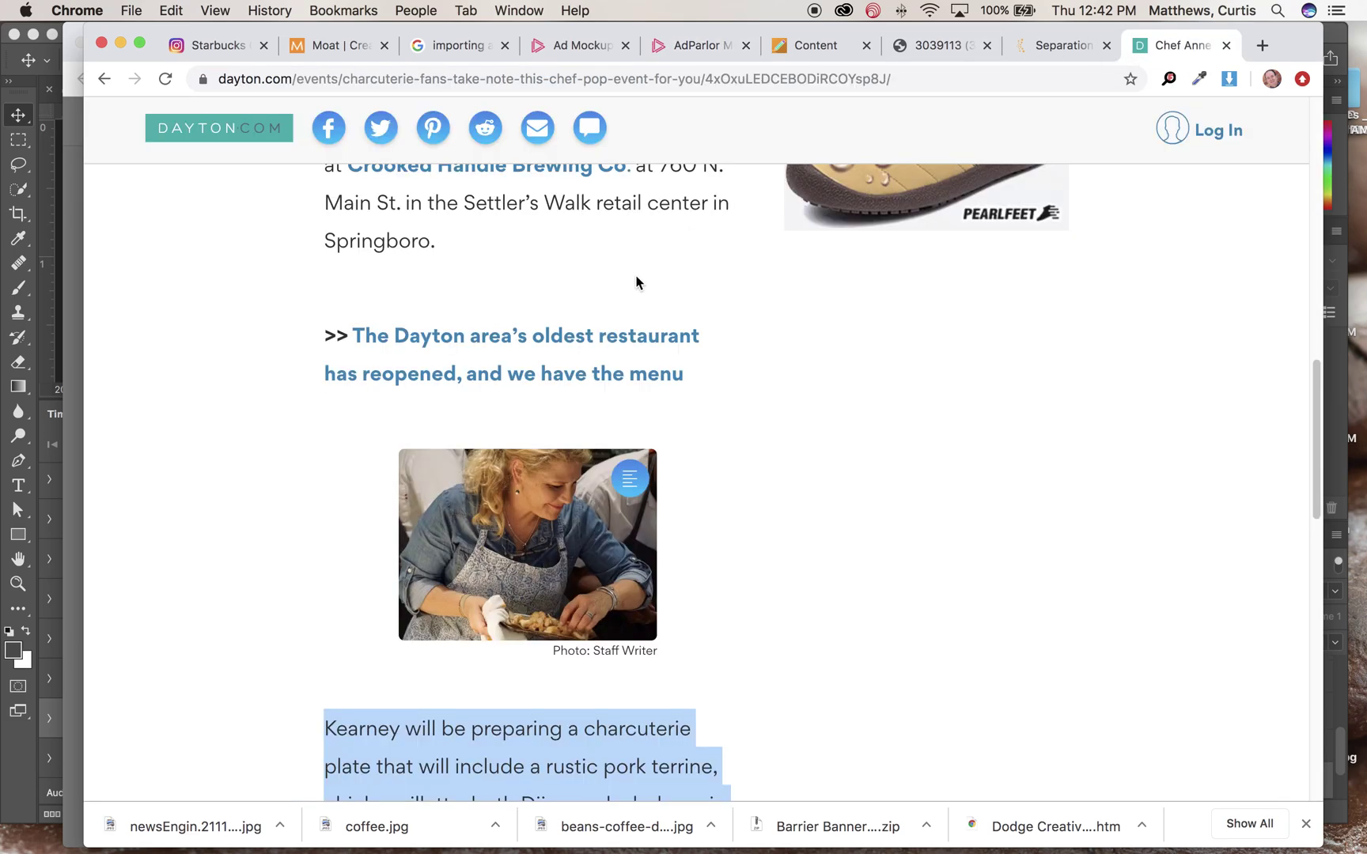
scroll(696, 427, "up", 10)
scroll(699, 428, "up", 3)
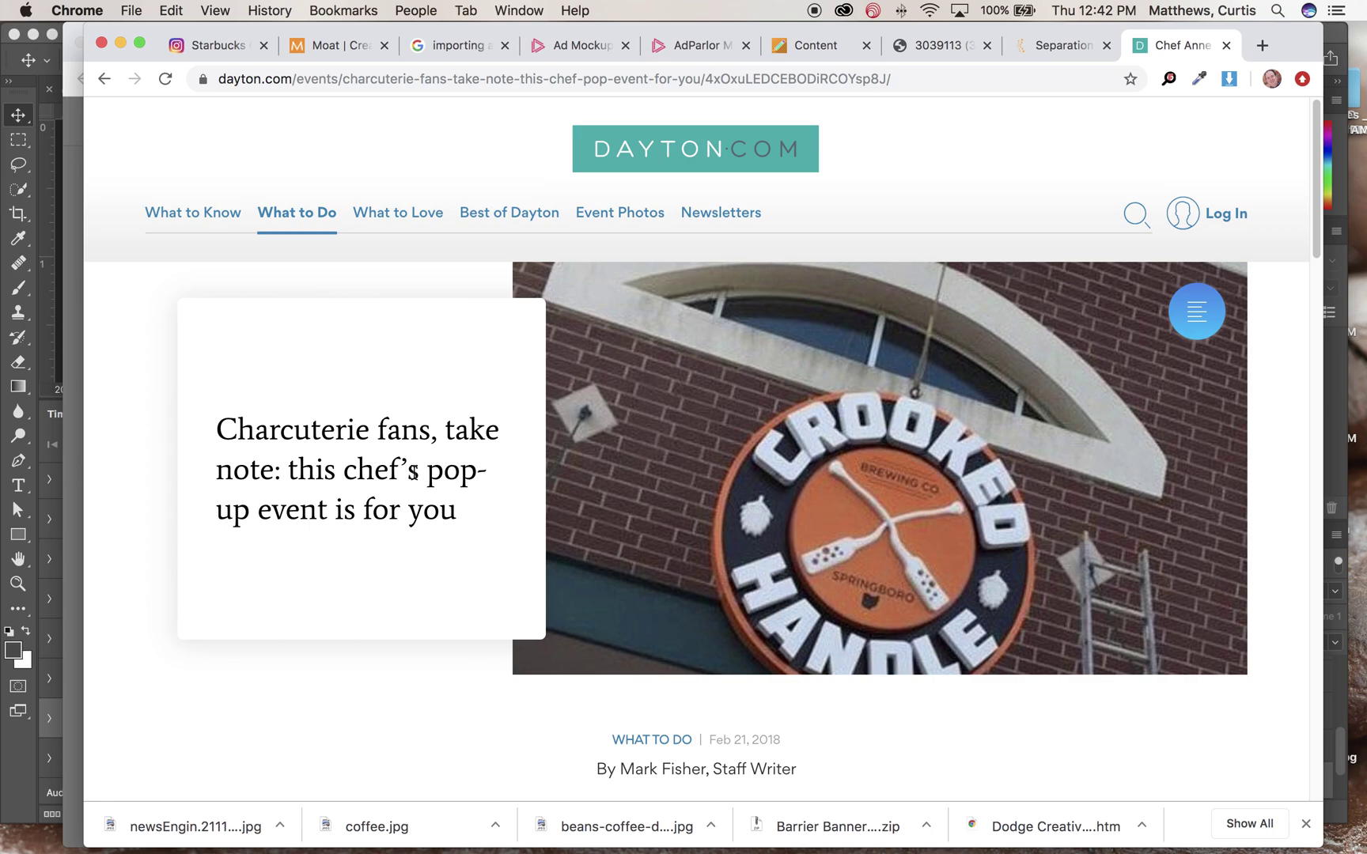
left_click(696, 47)
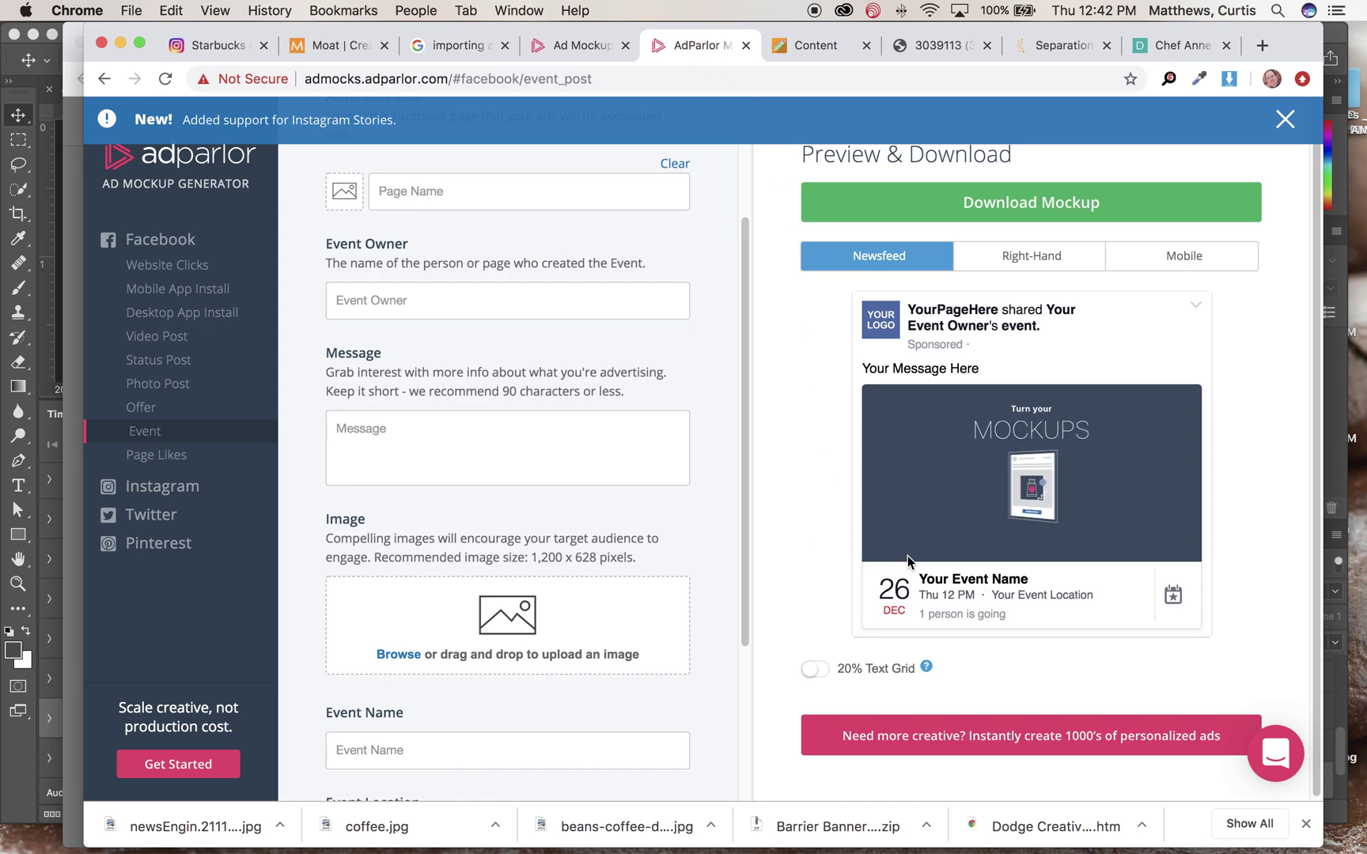
Step: Name the event page Bespoke and upload coffee.jpg from the Desktop as its logo
left_click(448, 192)
type("Bespoke")
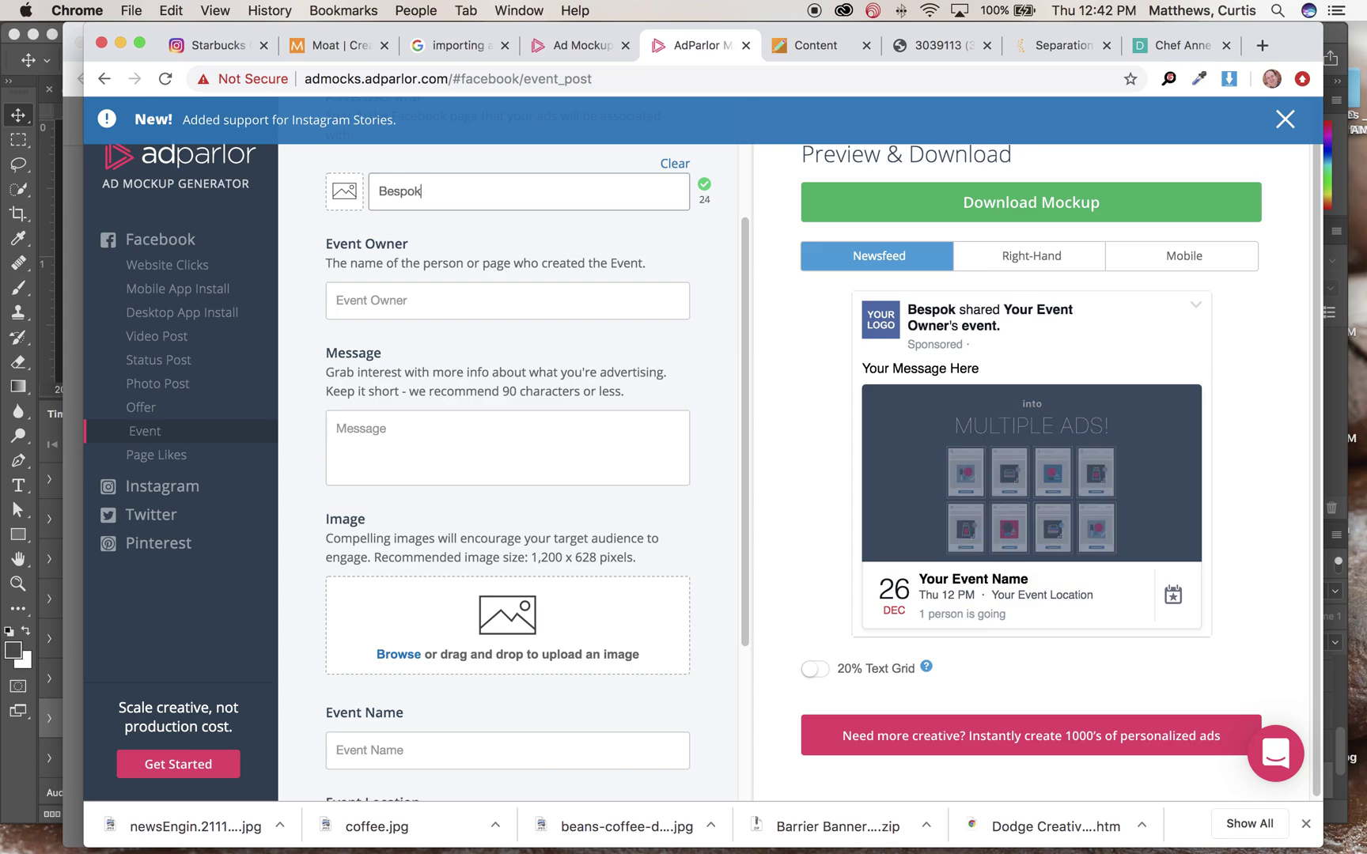
left_click(342, 201)
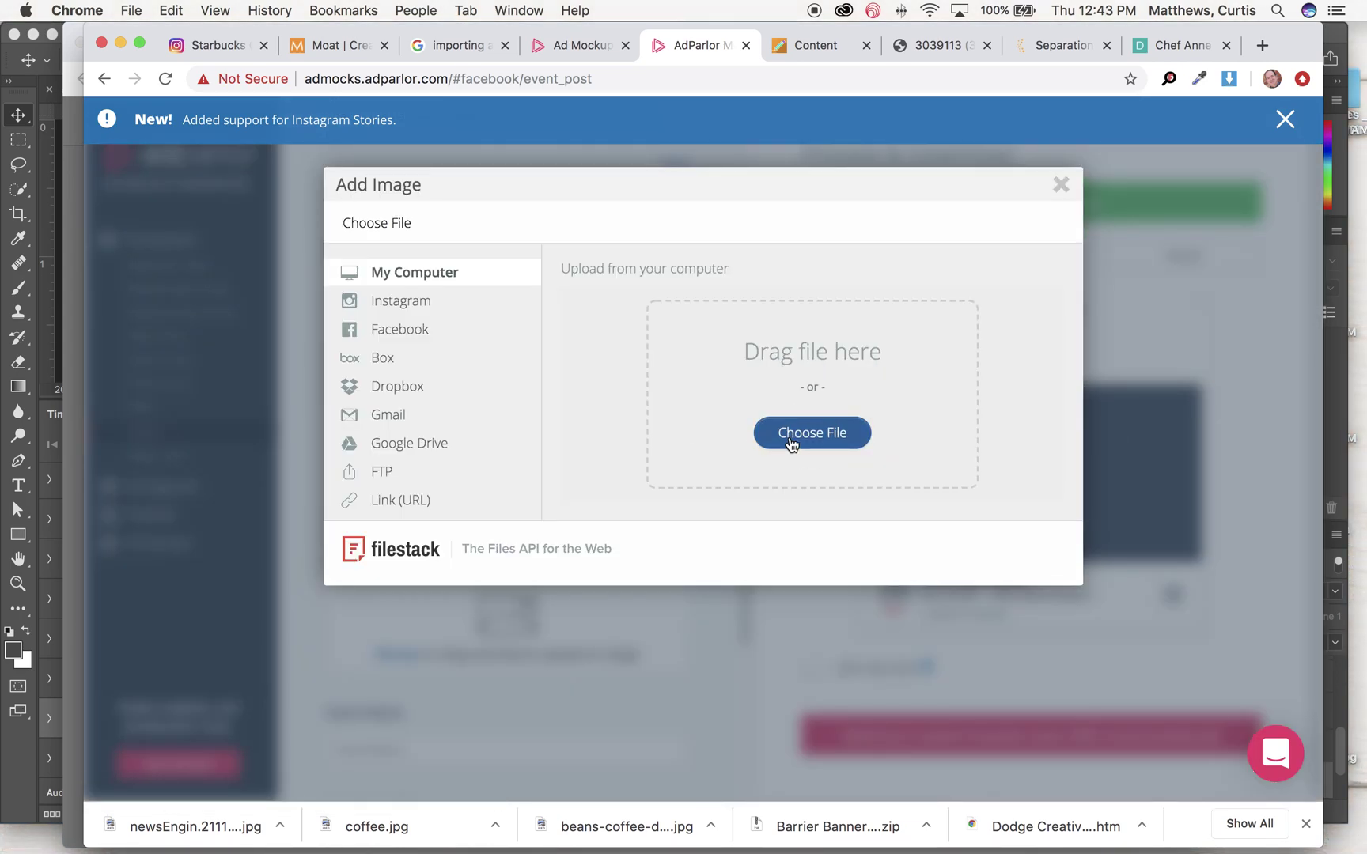
left_click(792, 443)
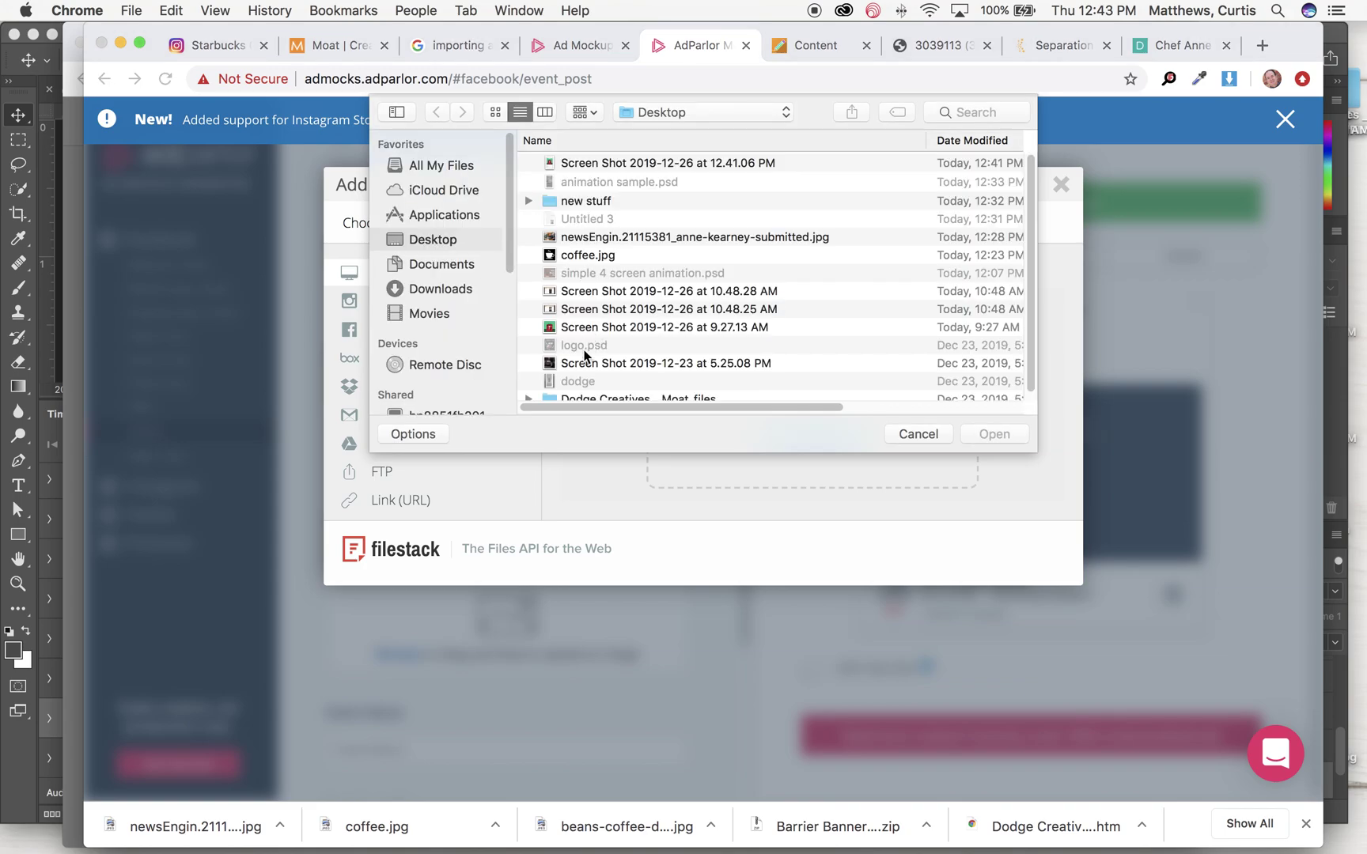
left_click(593, 258)
left_click(981, 434)
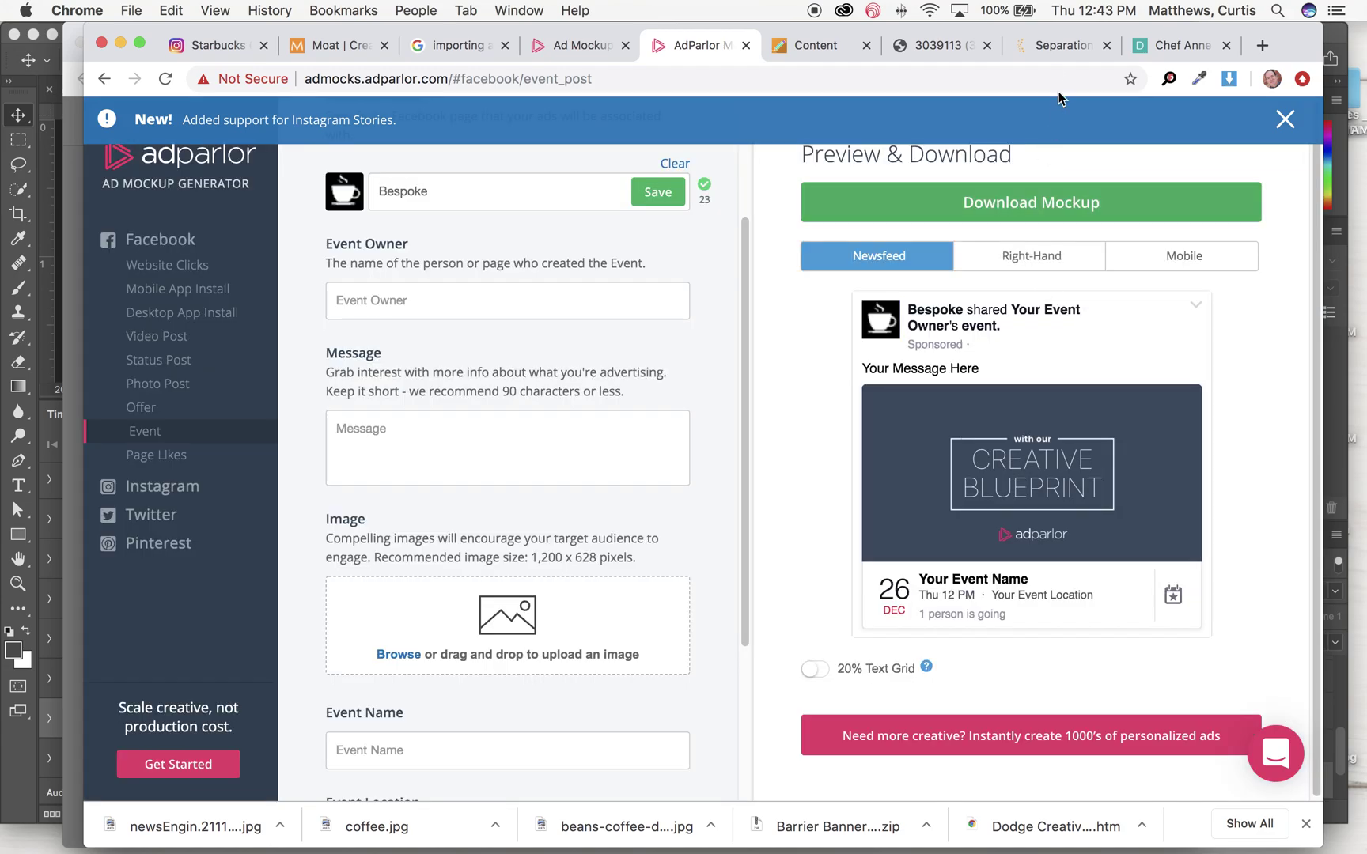
Step: Copy the 'Kearney will be preparing…' charcuterie-plate paragraph from the Chef Anne article
left_click(1044, 45)
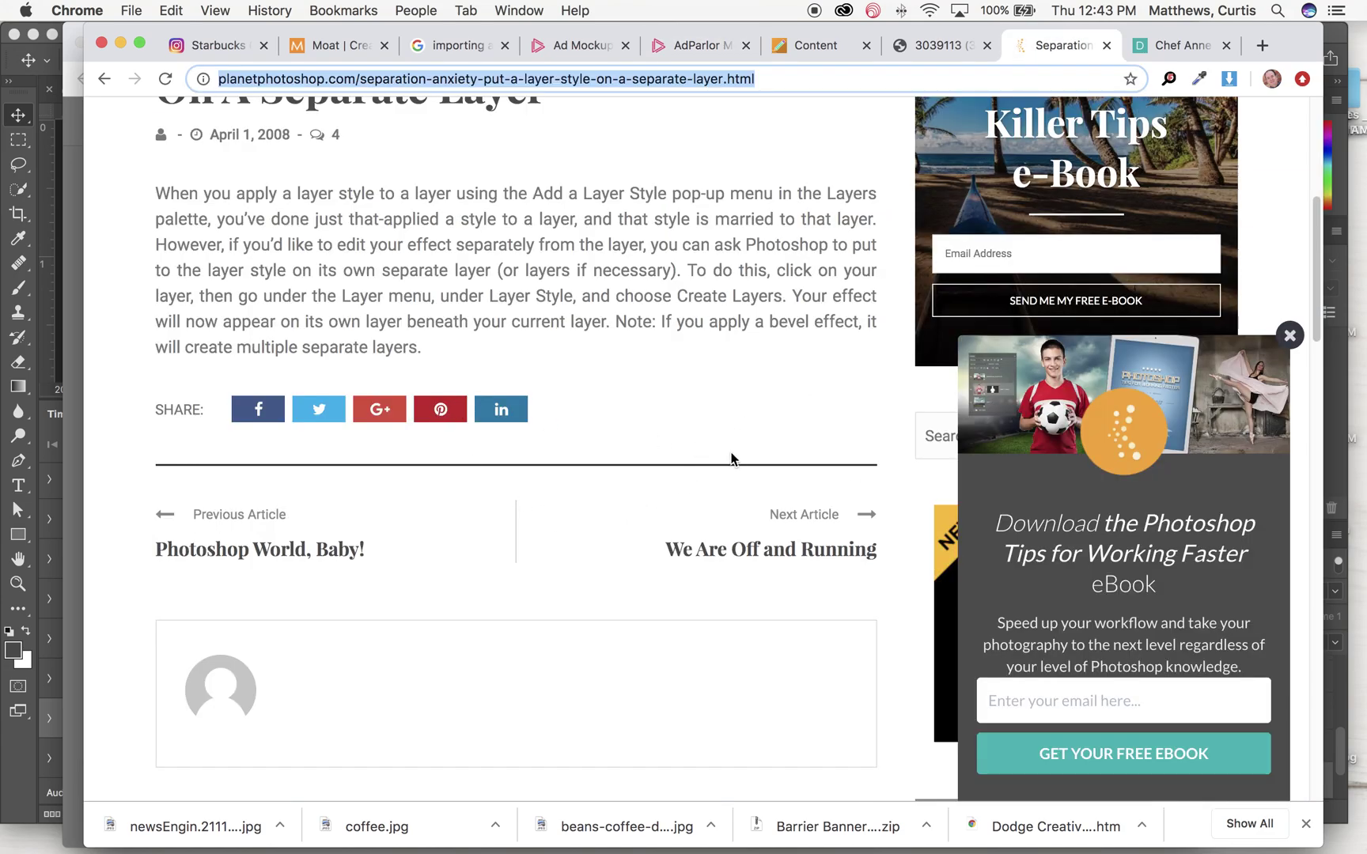
scroll(723, 458, "down", 7)
scroll(754, 431, "up", 3)
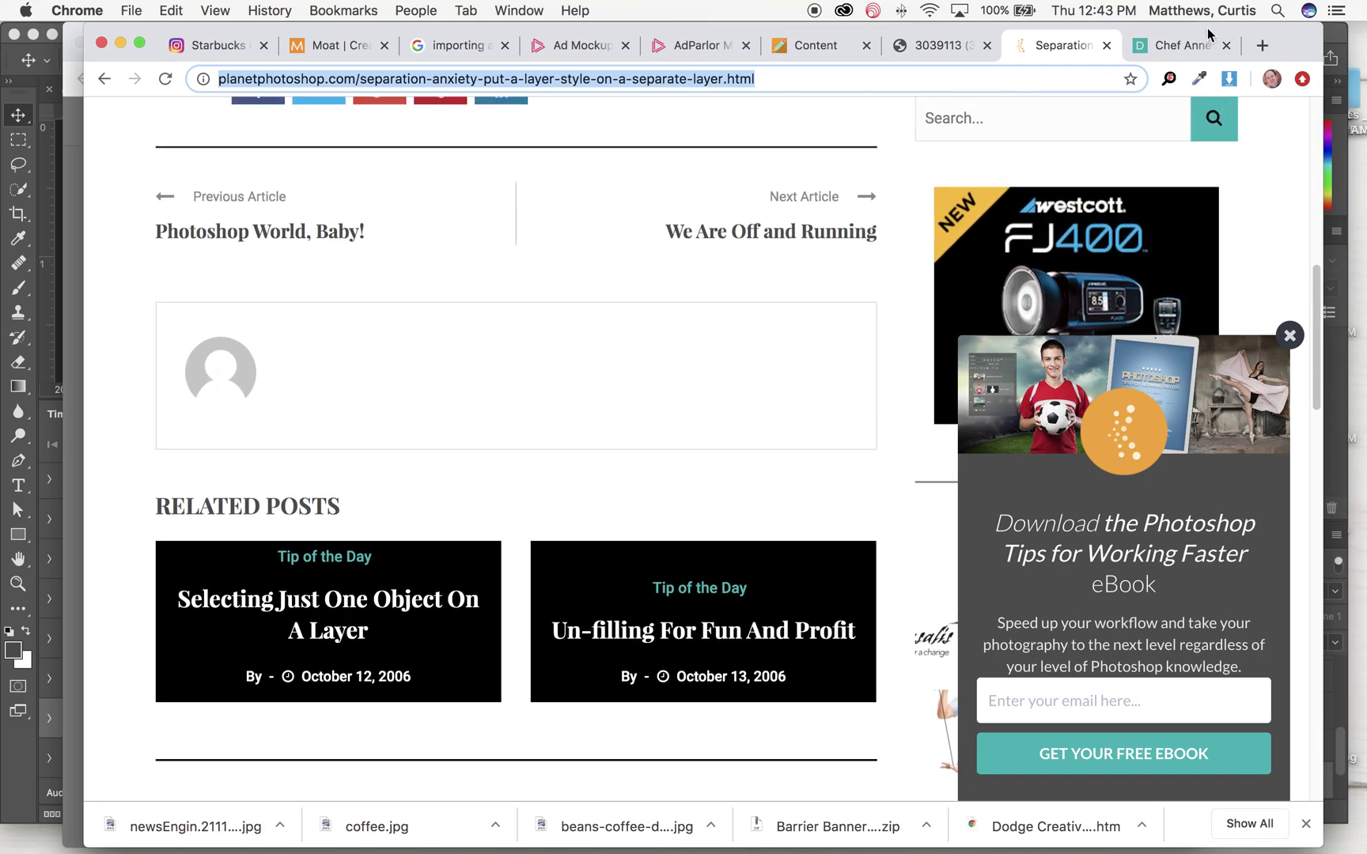
left_click(1194, 45)
scroll(578, 530, "down", 6)
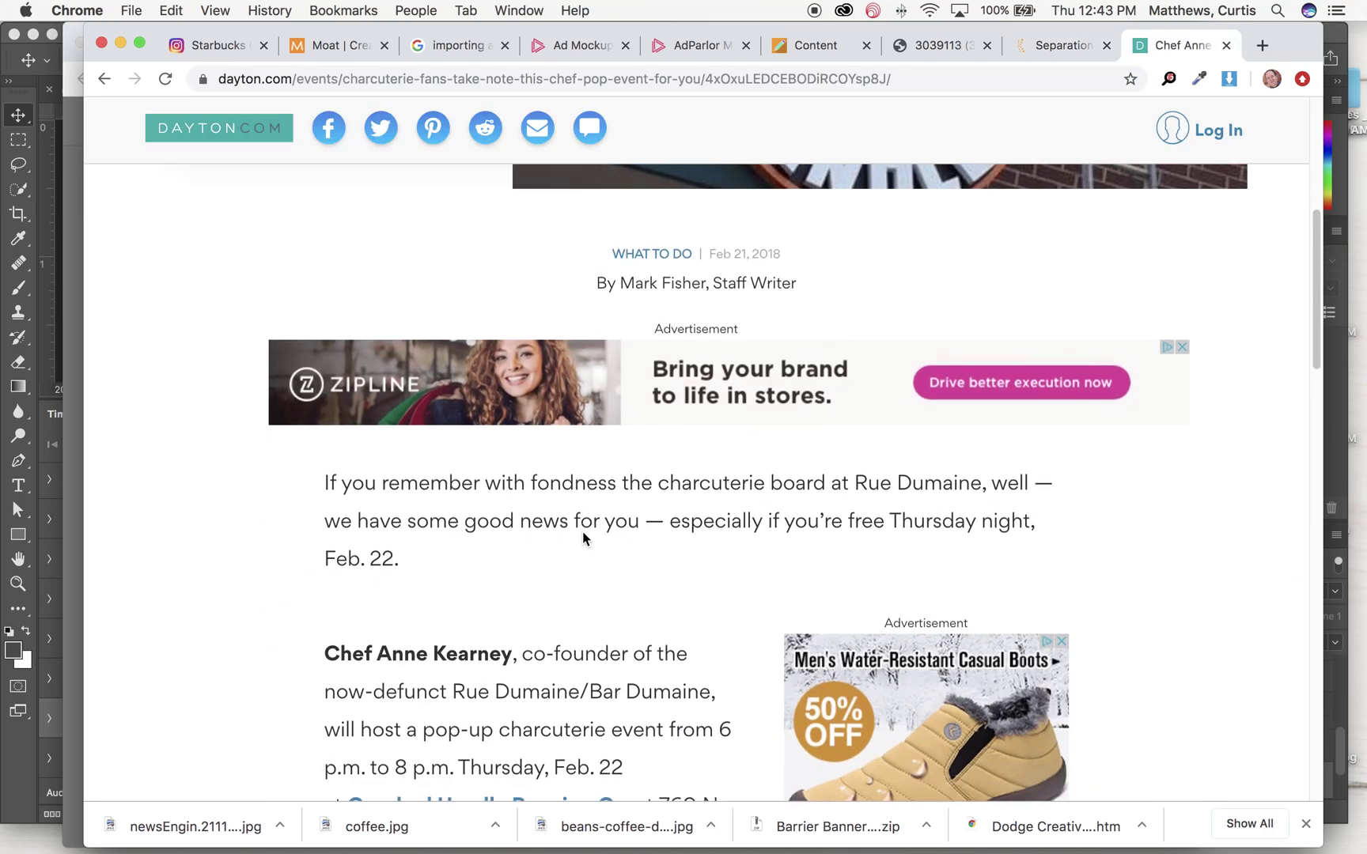
scroll(583, 538, "down", 9)
scroll(589, 538, "up", 3)
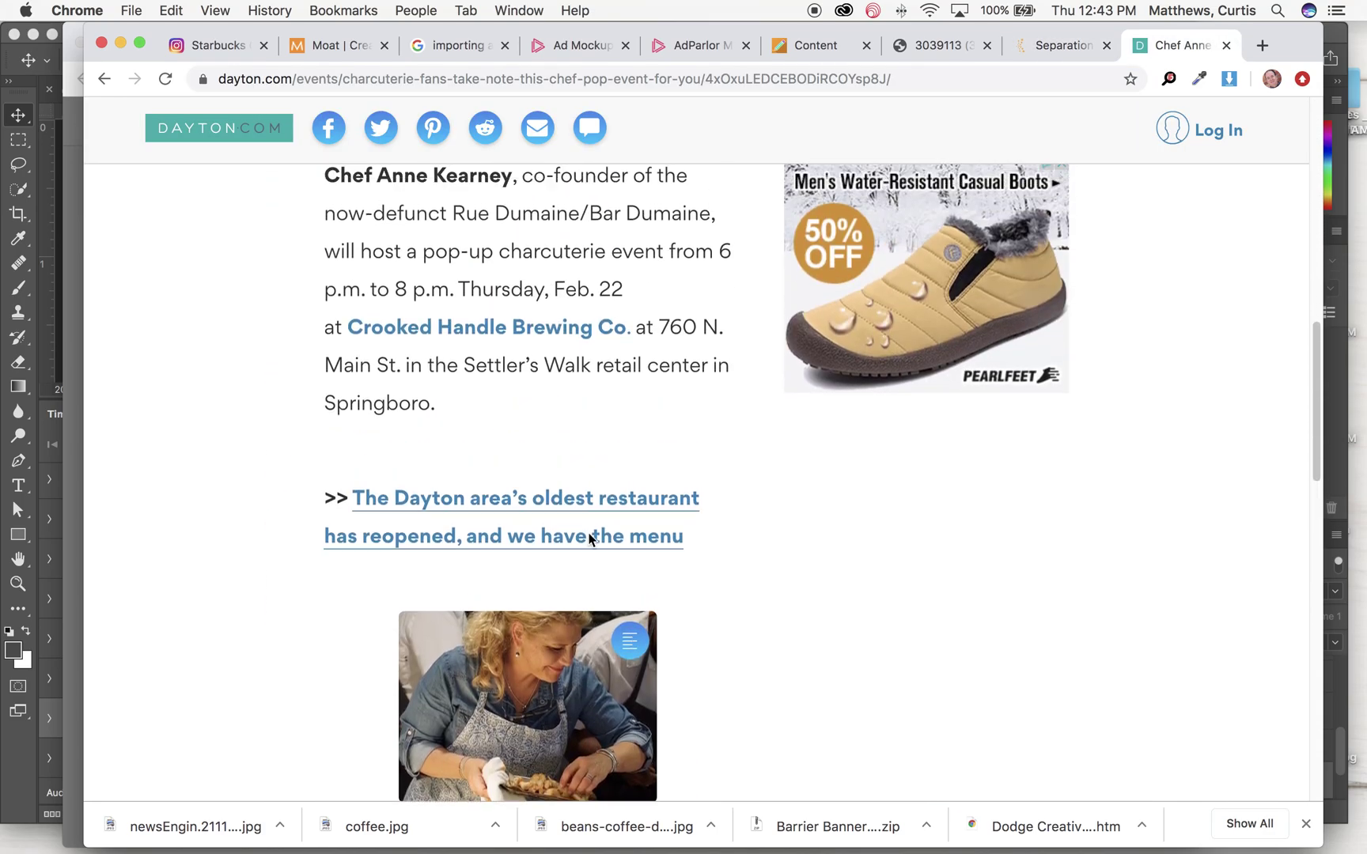
scroll(589, 538, "down", 5)
triple_click(589, 538)
scroll(589, 538, "down", 5)
scroll(589, 540, "up", 3)
scroll(590, 541, "up", 1)
key("super+c")
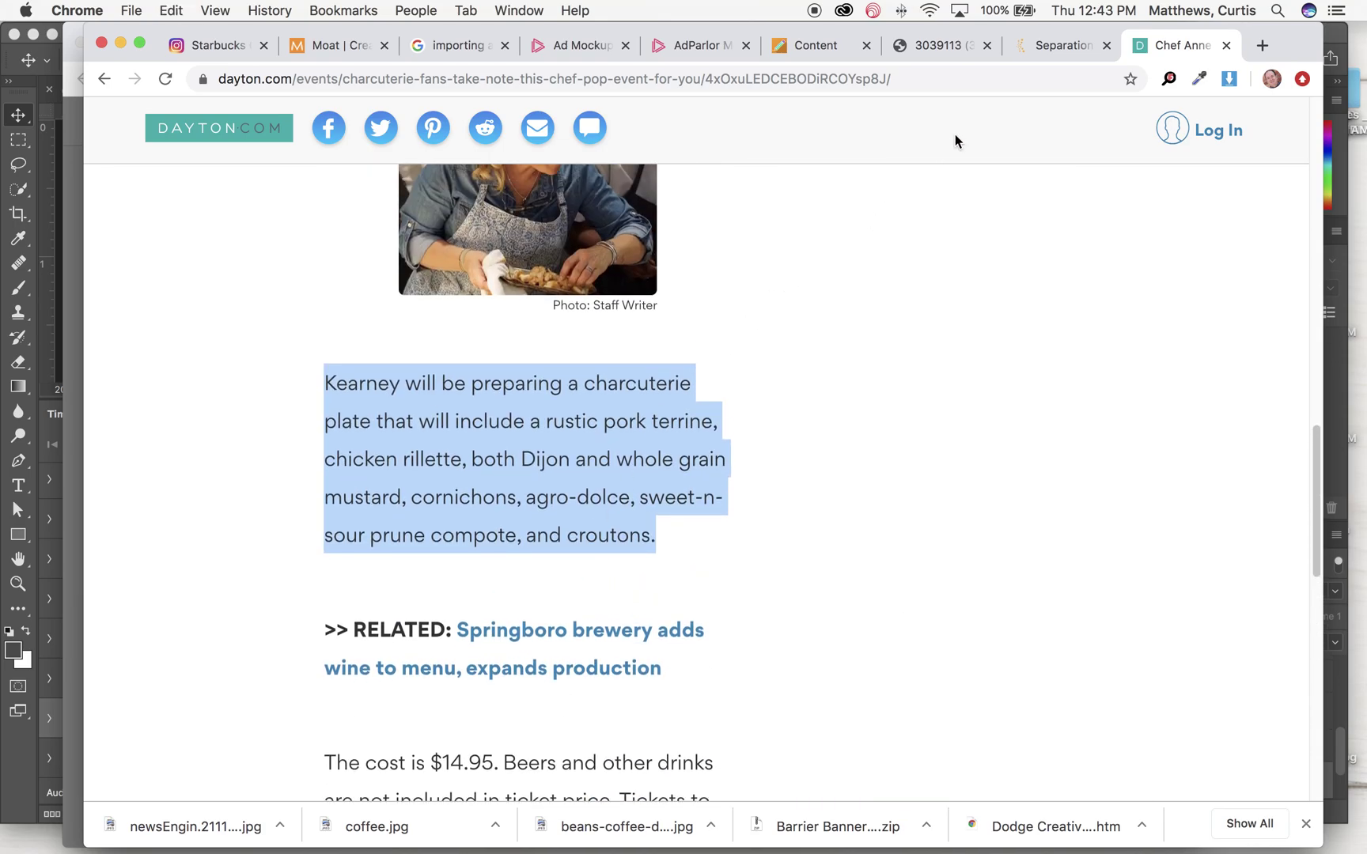
left_click(730, 55)
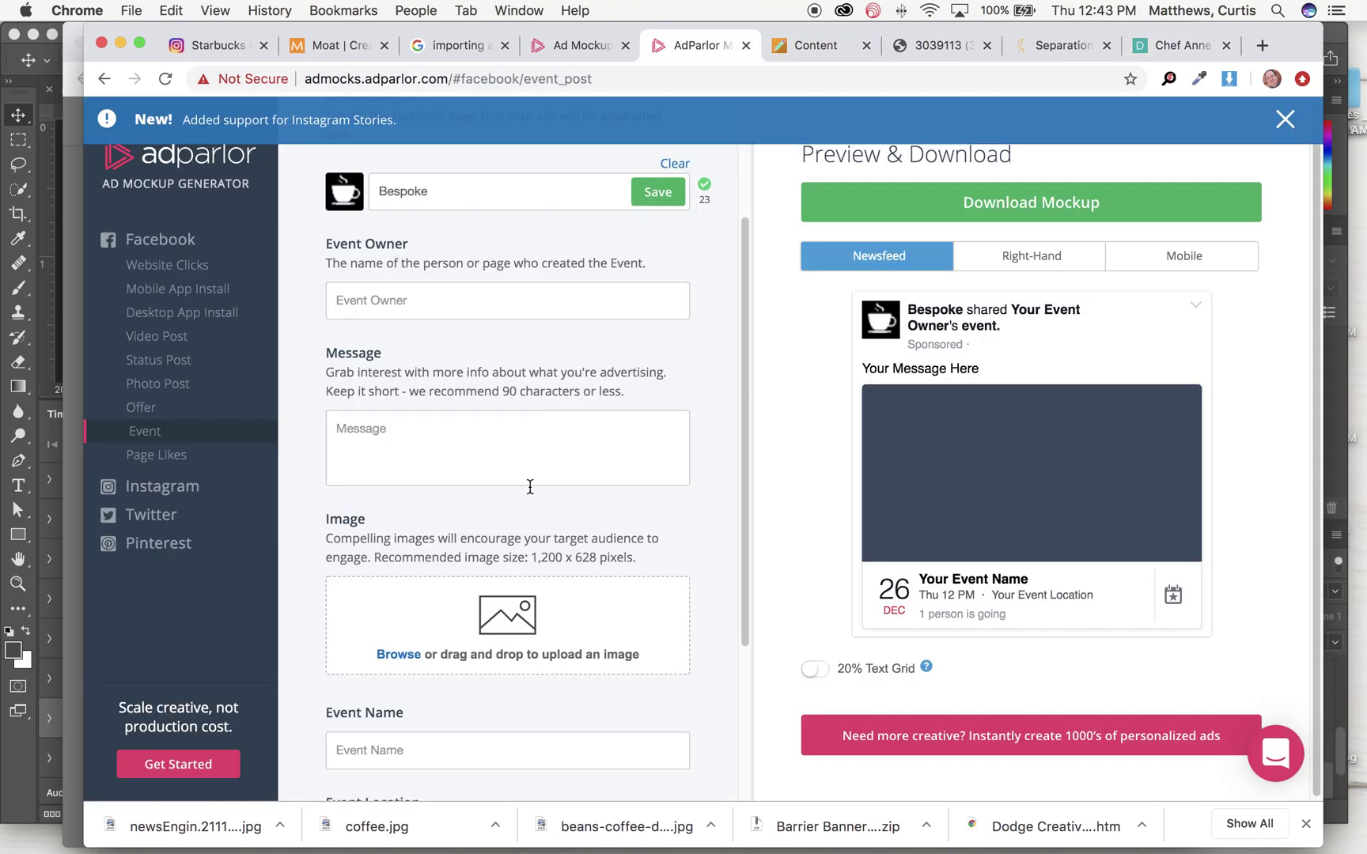
Step: Paste the charcuterie-plate paragraph as the event message, adding 'Chef' before Kearney
left_click(406, 430)
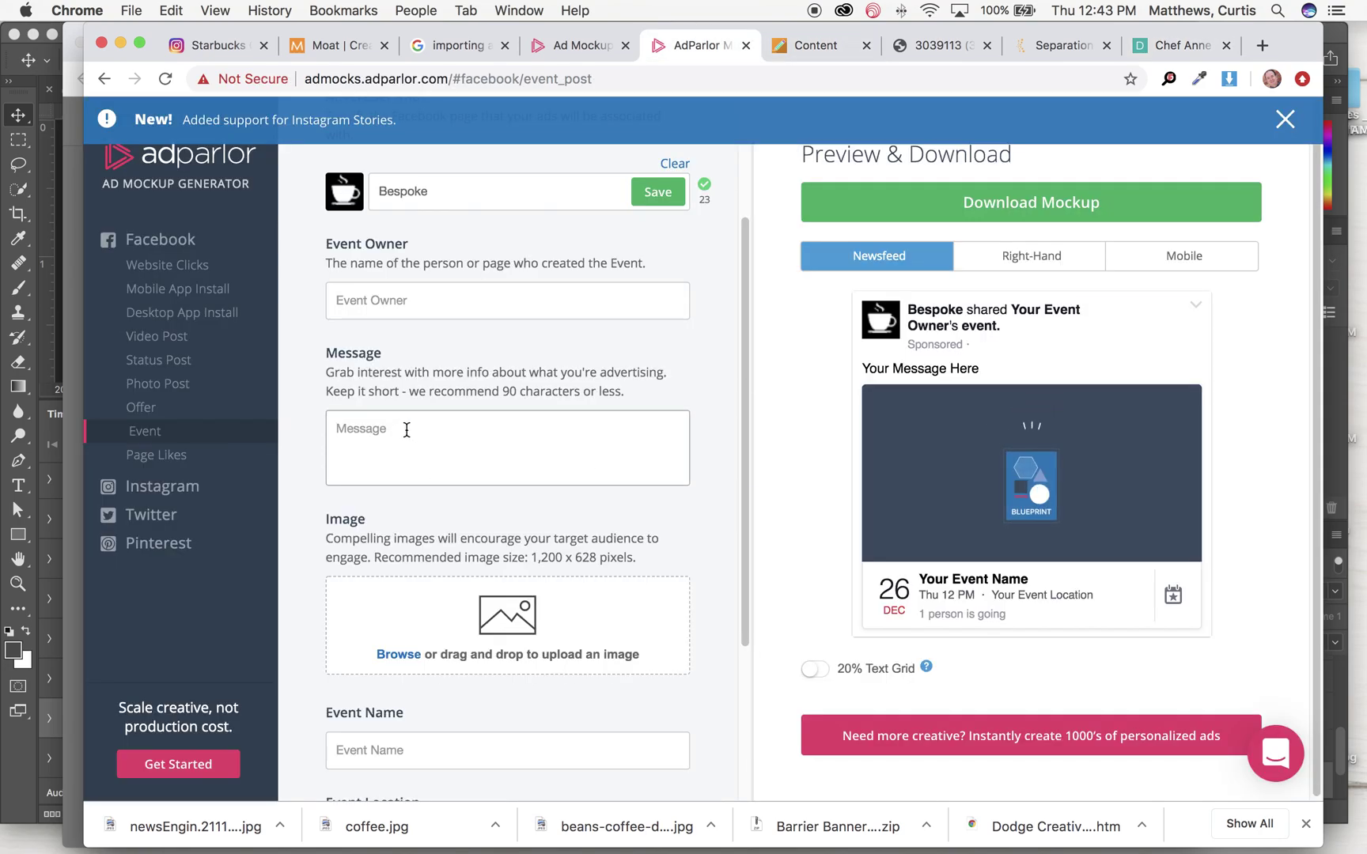
key("super+v")
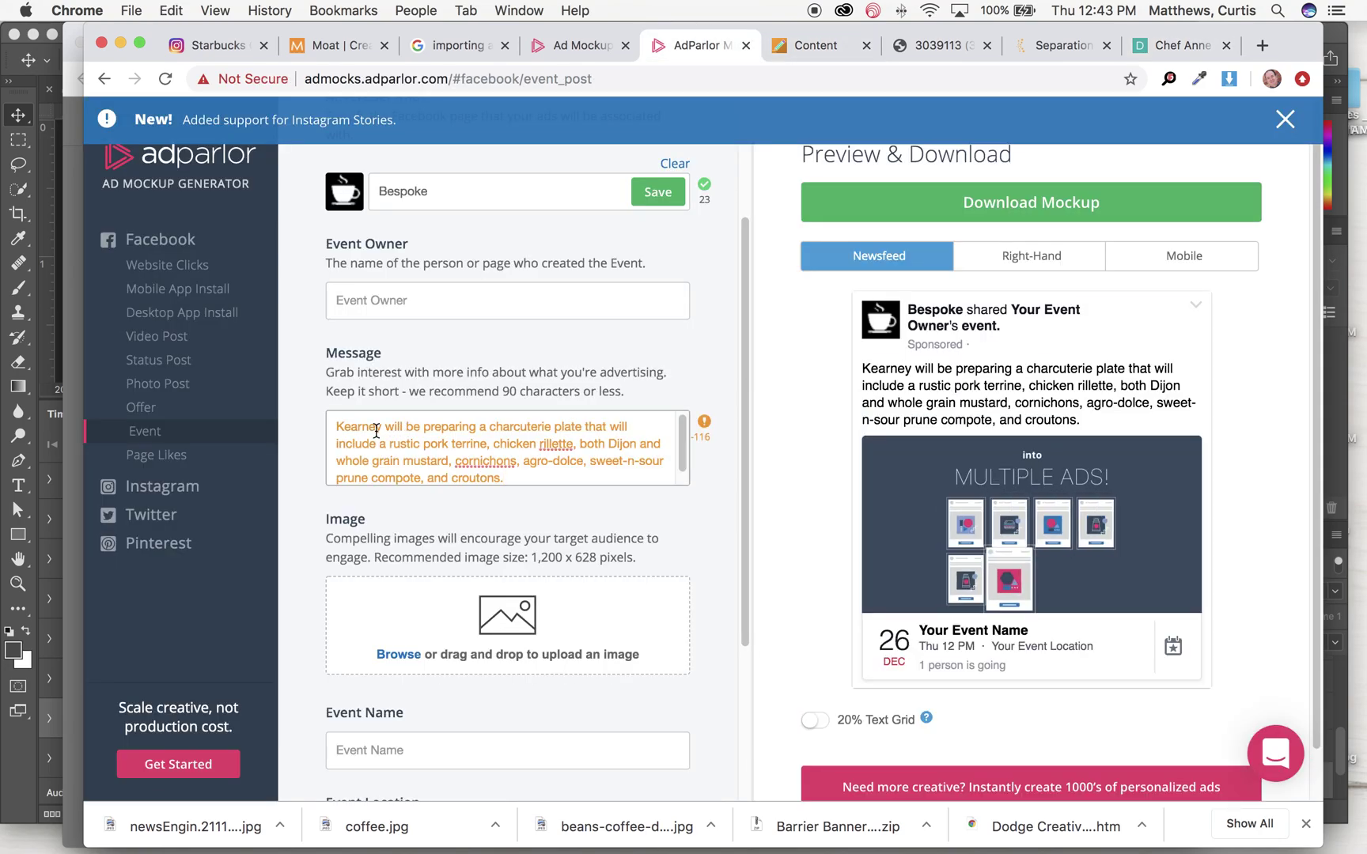
left_click(337, 427)
type("Chef")
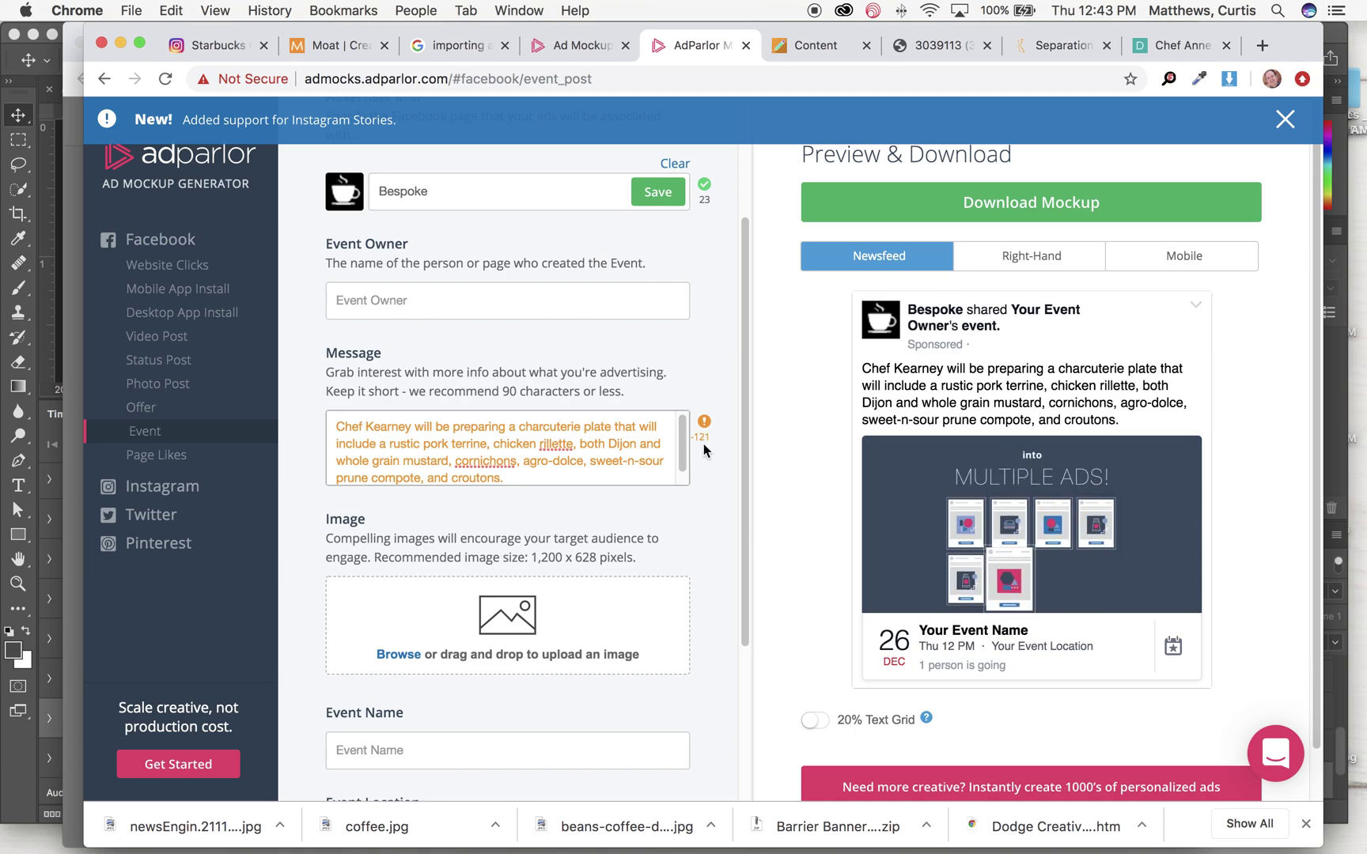
Step: Set the event owner to Chef Anne's Charcuterie, using 'charcuterie' copied from the article
left_click(458, 302)
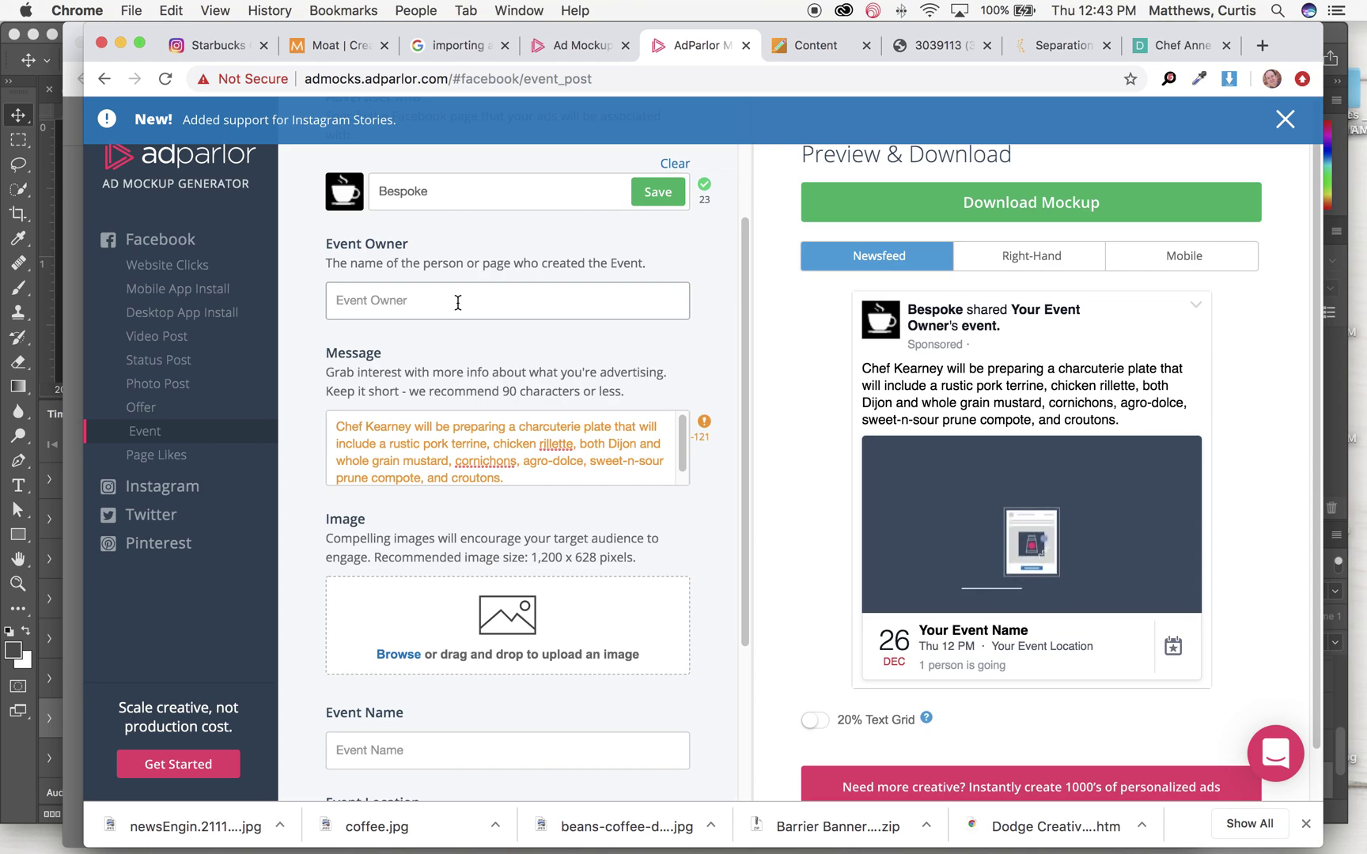
type("Chef Anne")
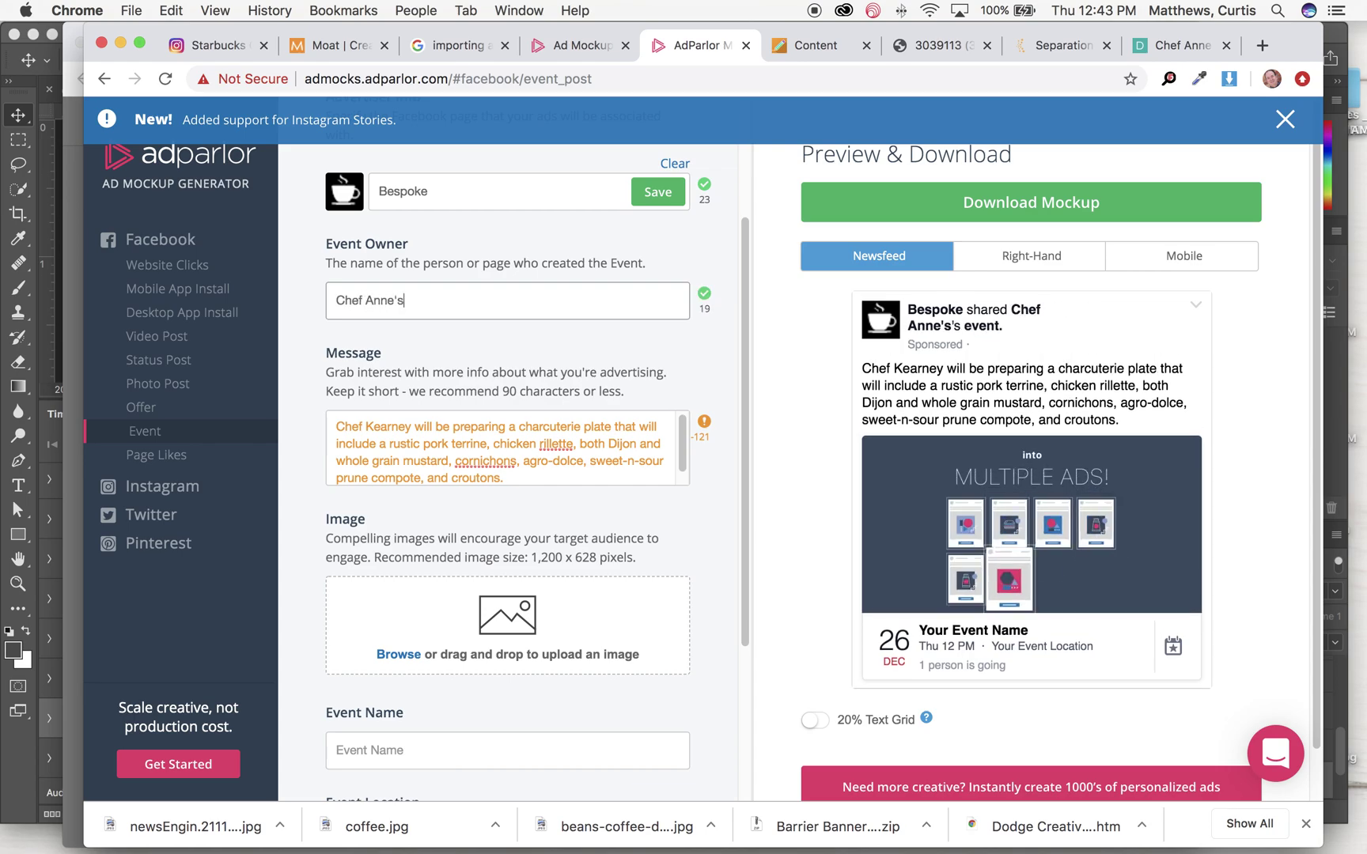
type("'s ")
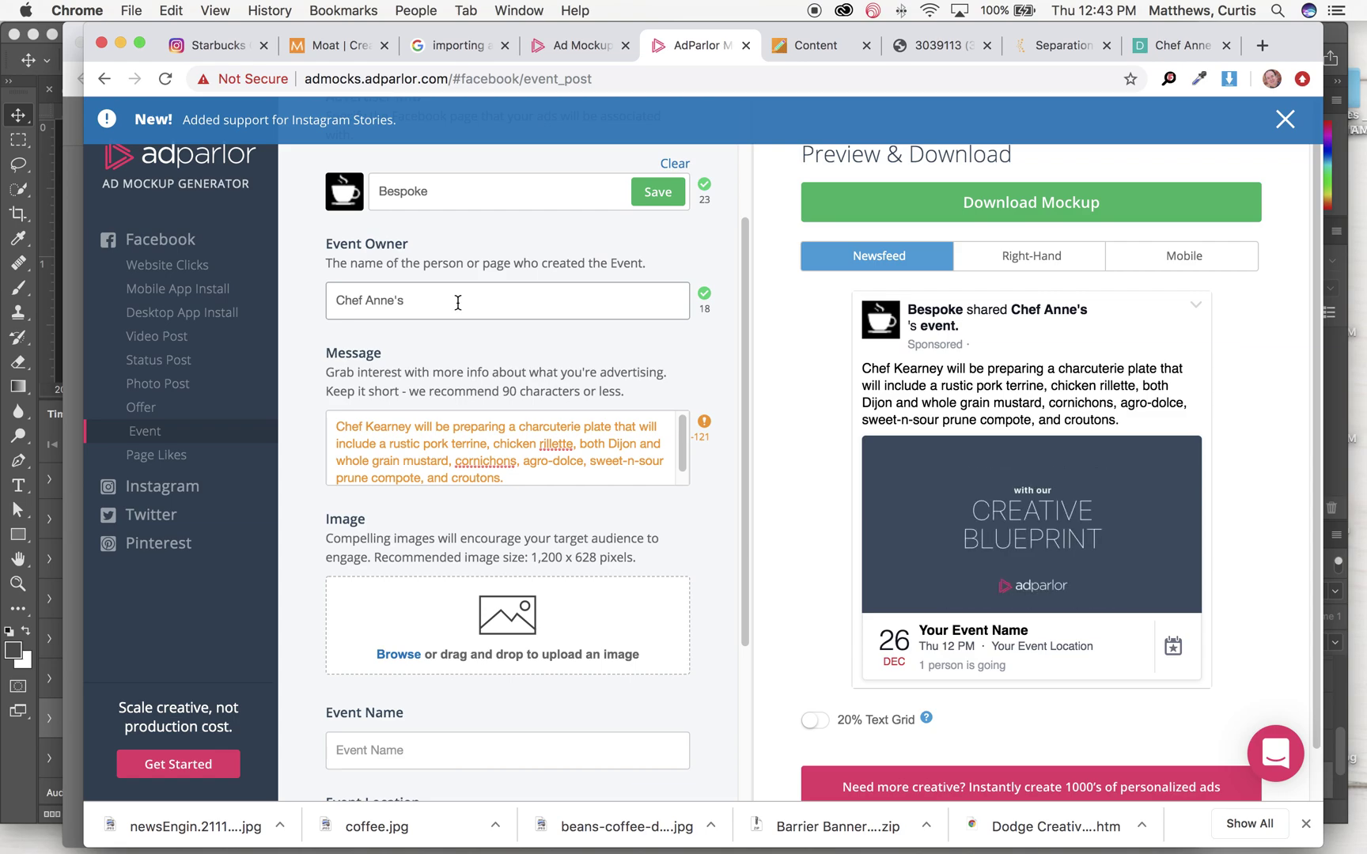
type("Ch")
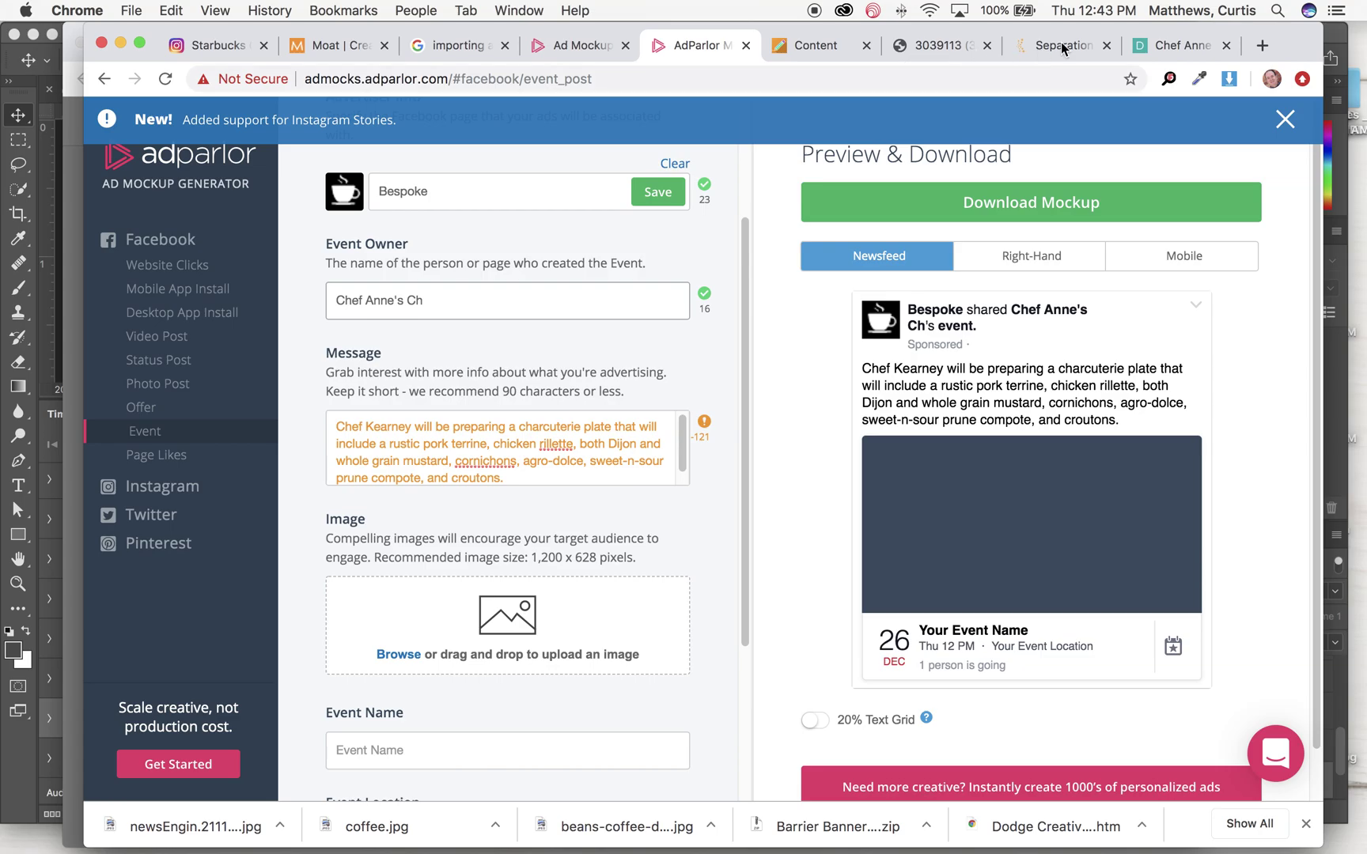
left_click(1175, 45)
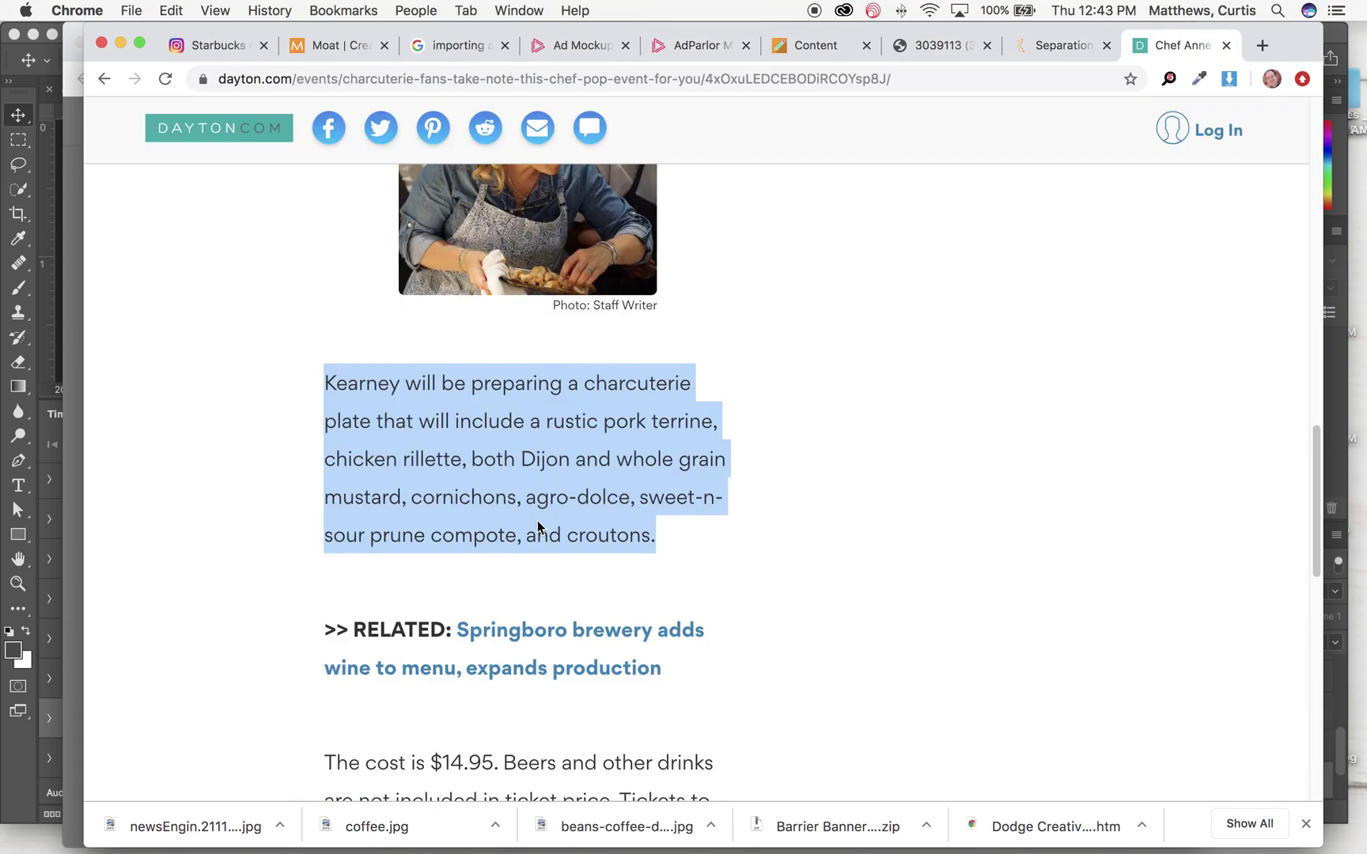
scroll(485, 525, "up", 10)
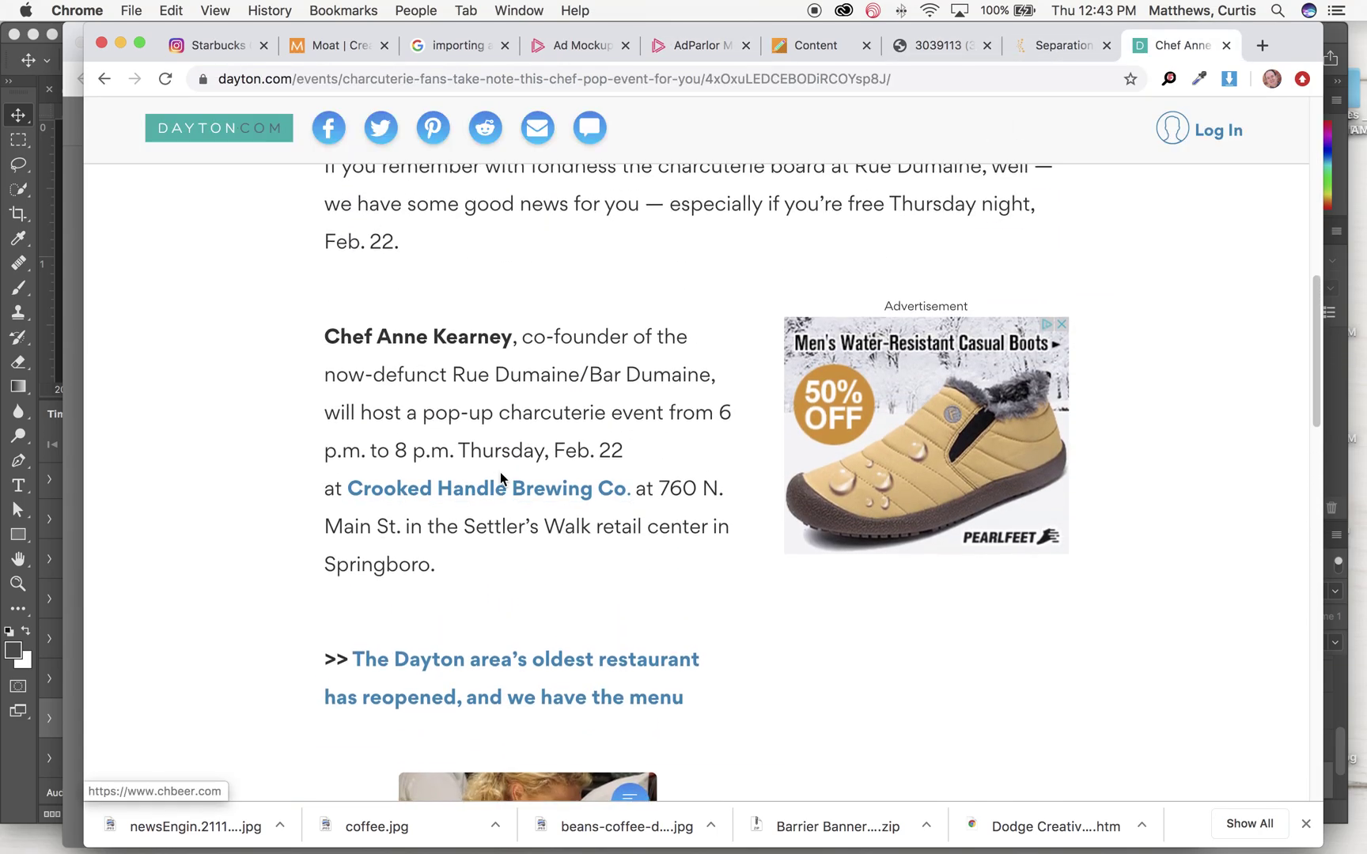
double_click(505, 471)
key("super+c")
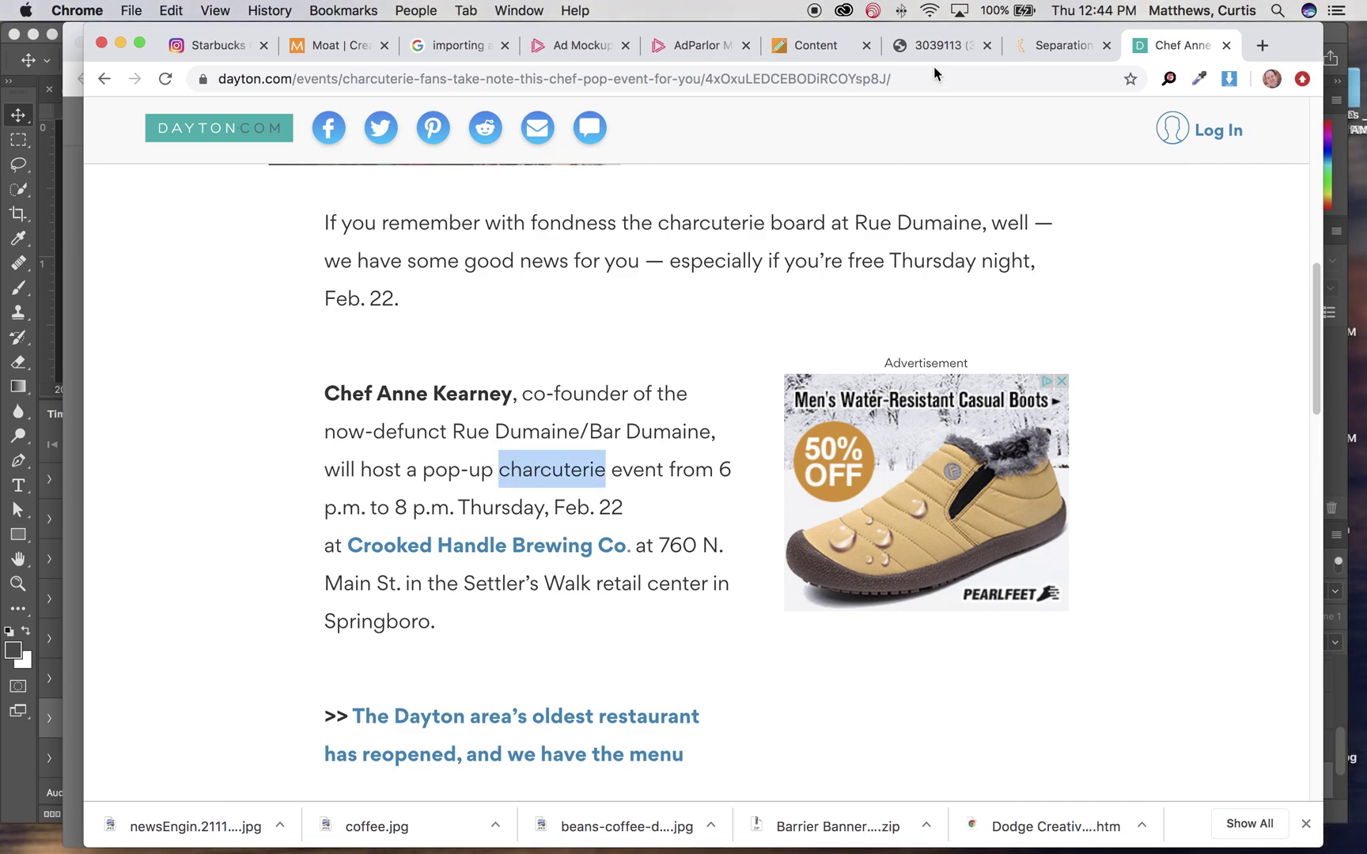
left_click(696, 45)
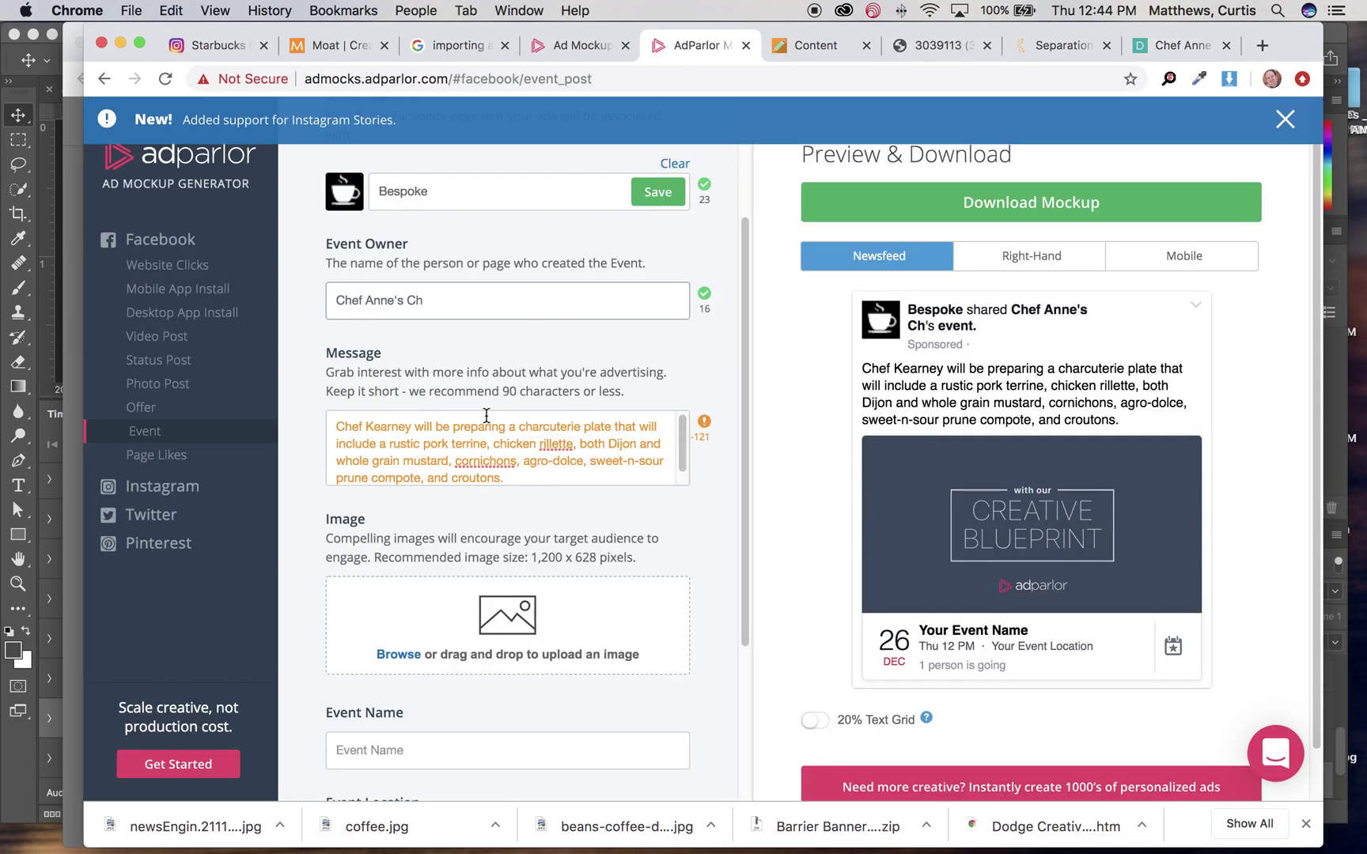
double_click(414, 301)
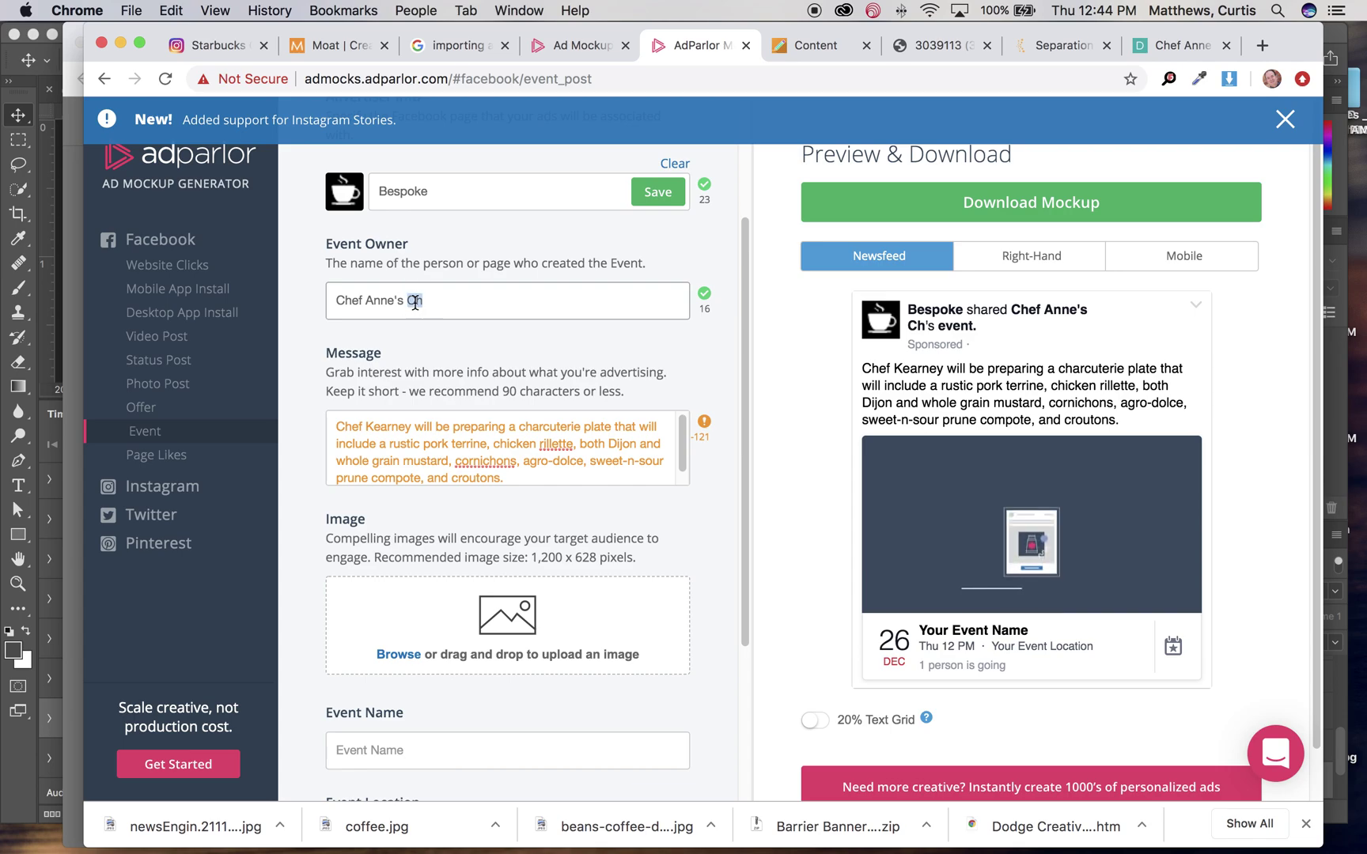
key("super+v")
left_click(408, 301)
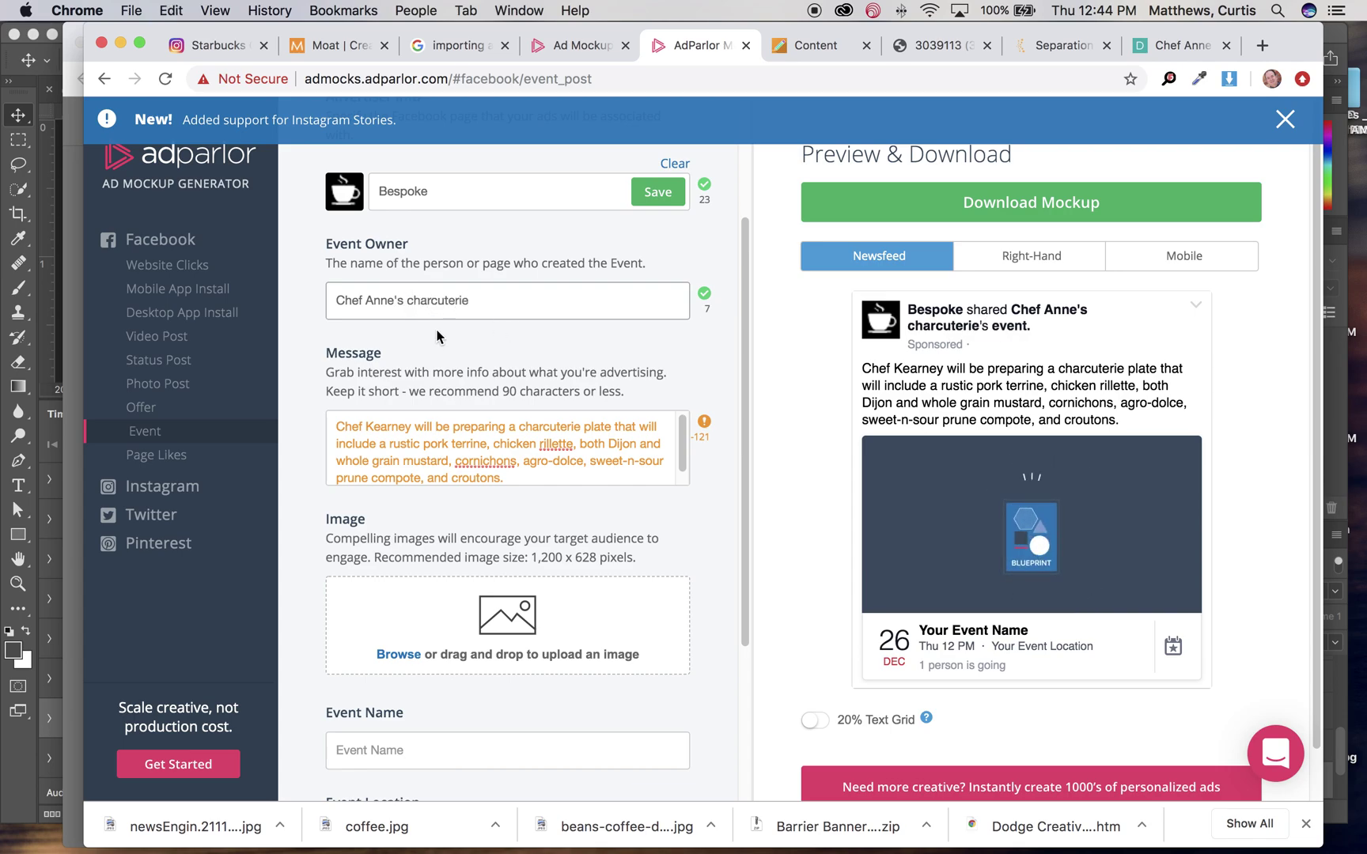
key("BackSpace")
type("C")
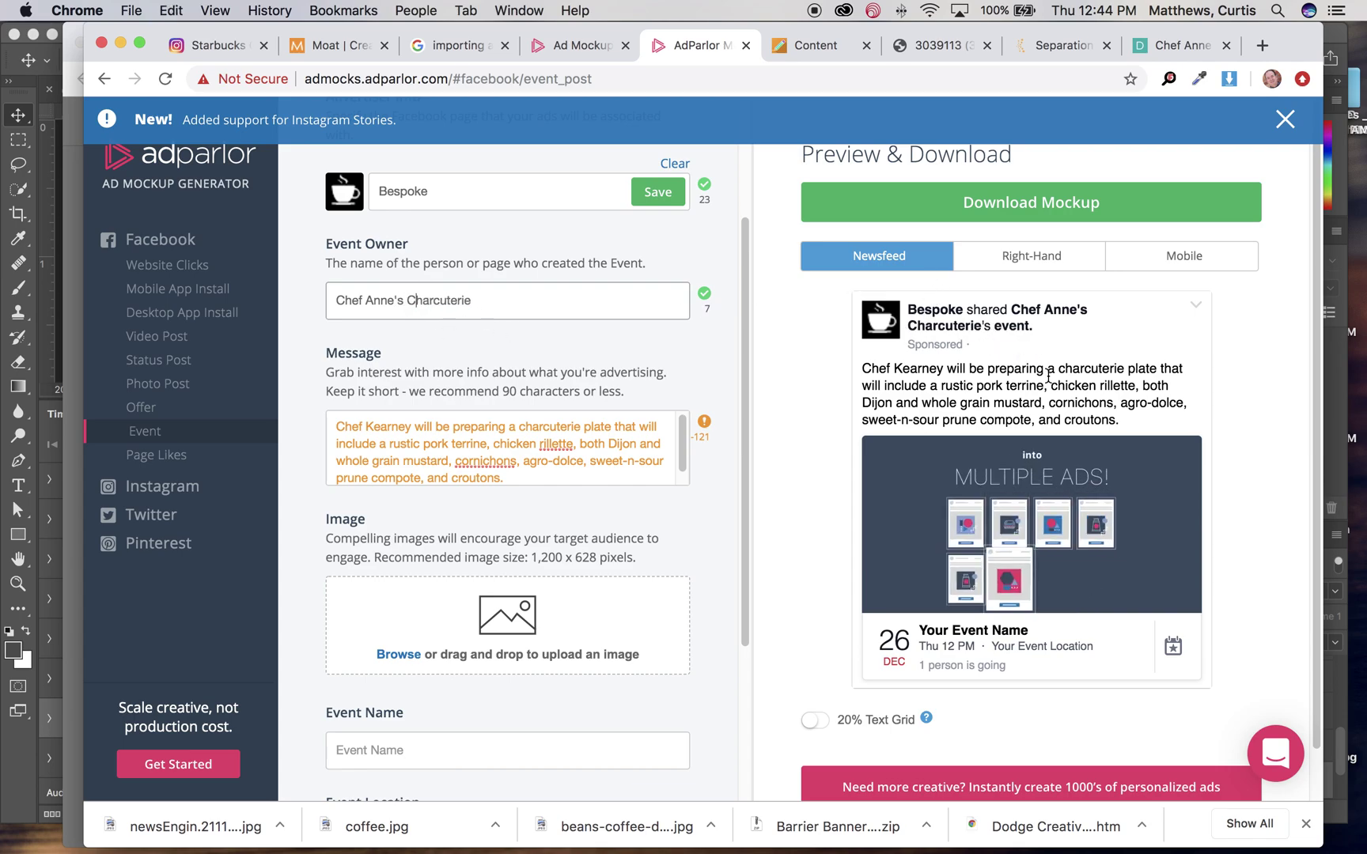
Step: Start adding an image to the event ad
scroll(669, 614, "down", 3)
scroll(669, 614, "down", 3)
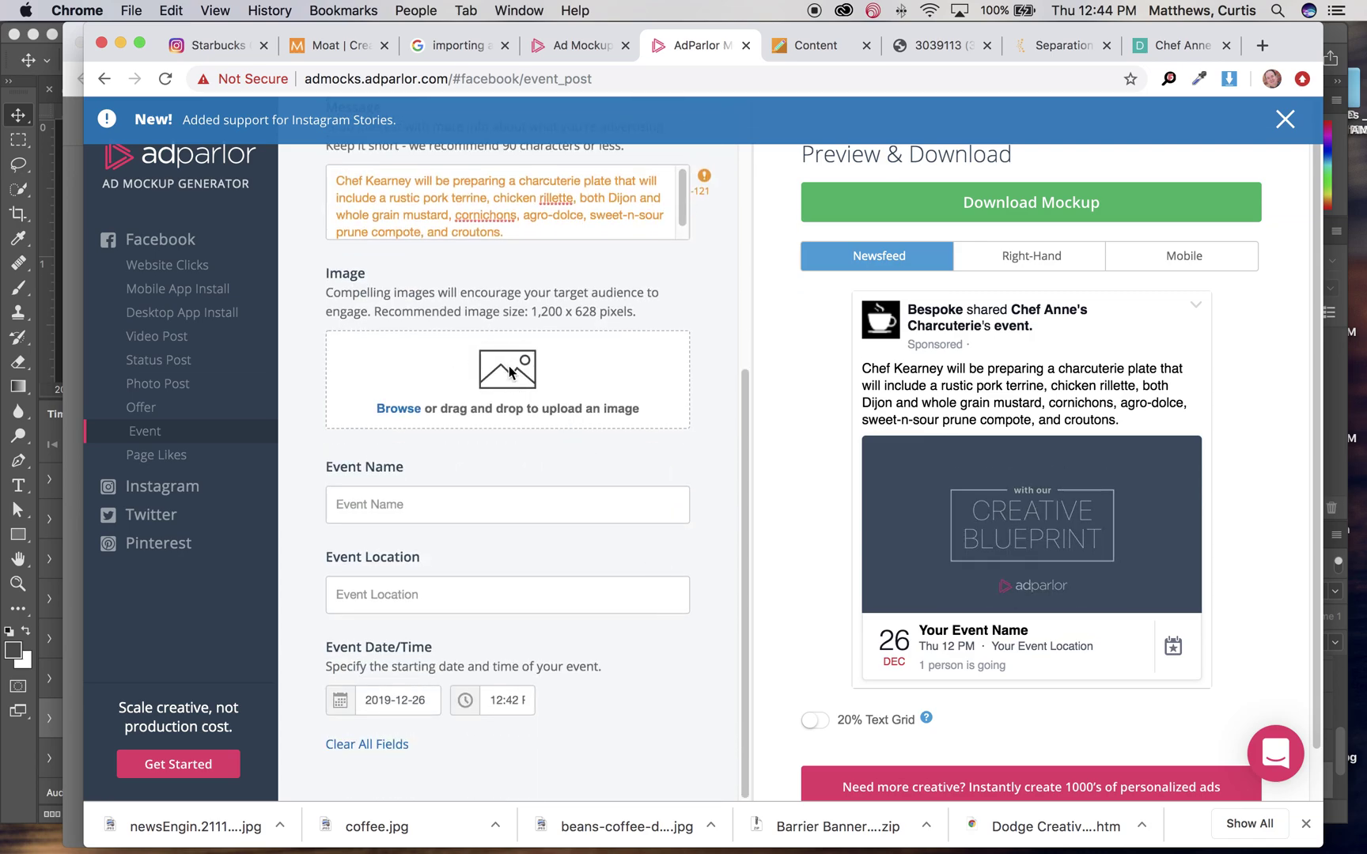
left_click(525, 394)
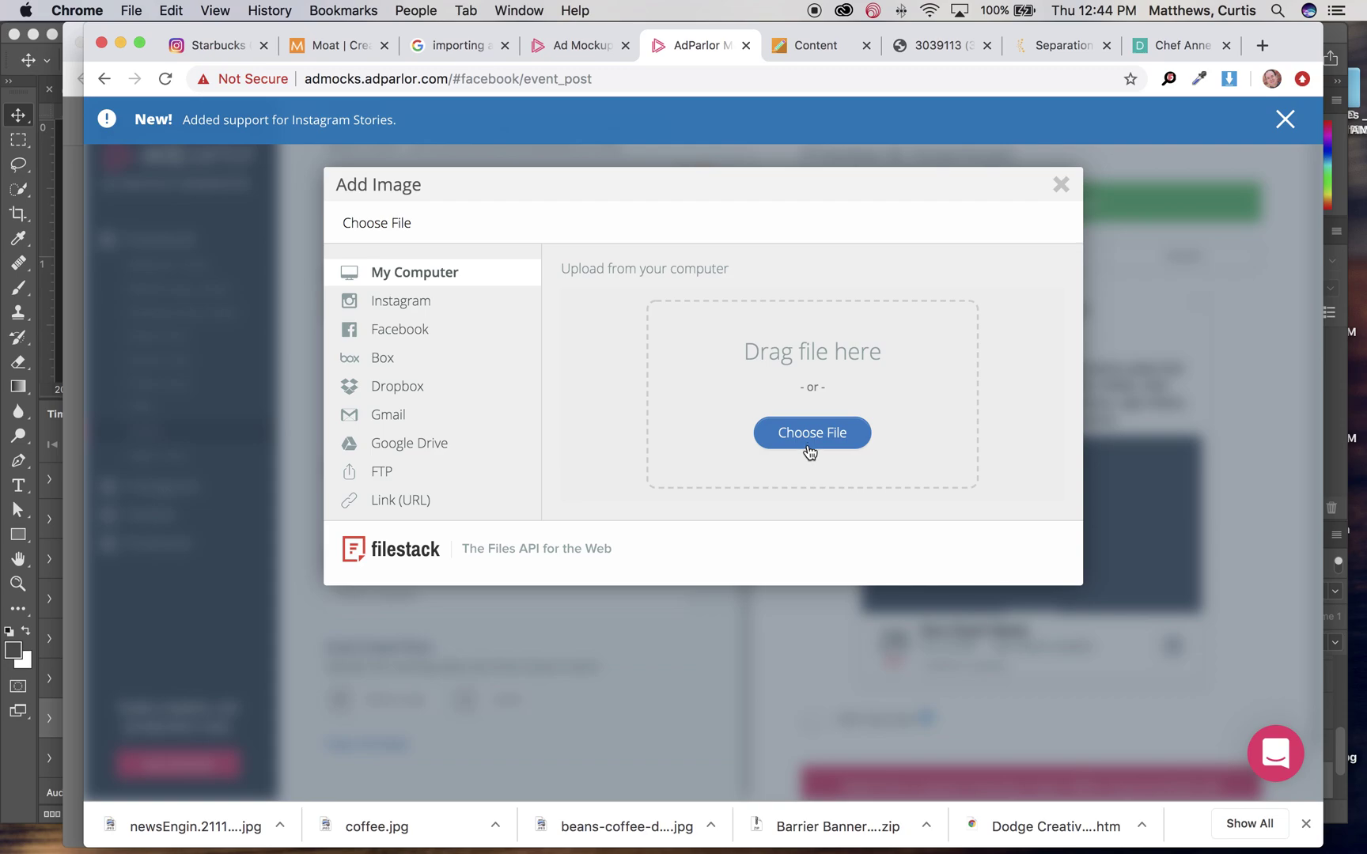
Step: Upload the anne-kearney chef photo from the Desktop as the event ad image
left_click(807, 439)
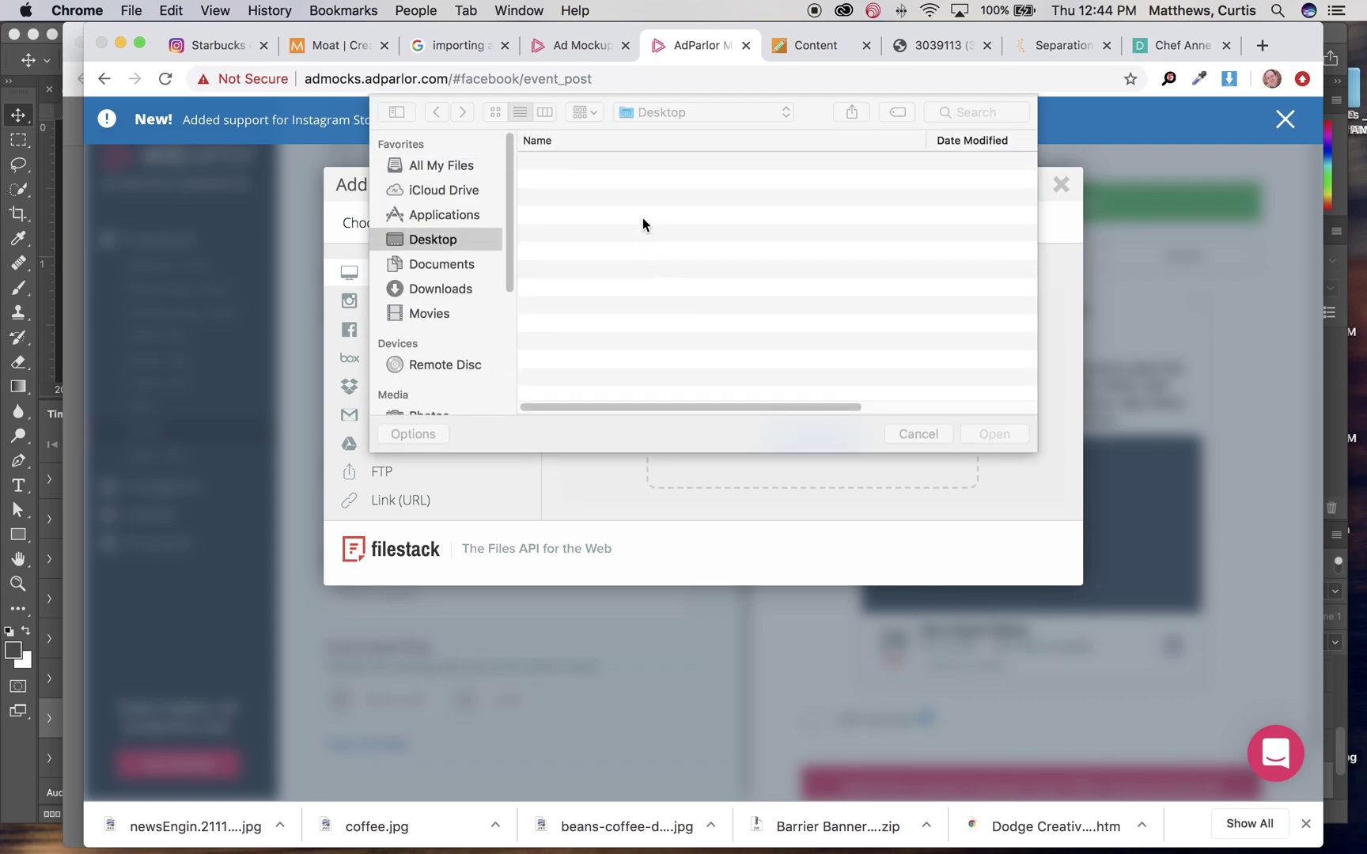
left_click(599, 165)
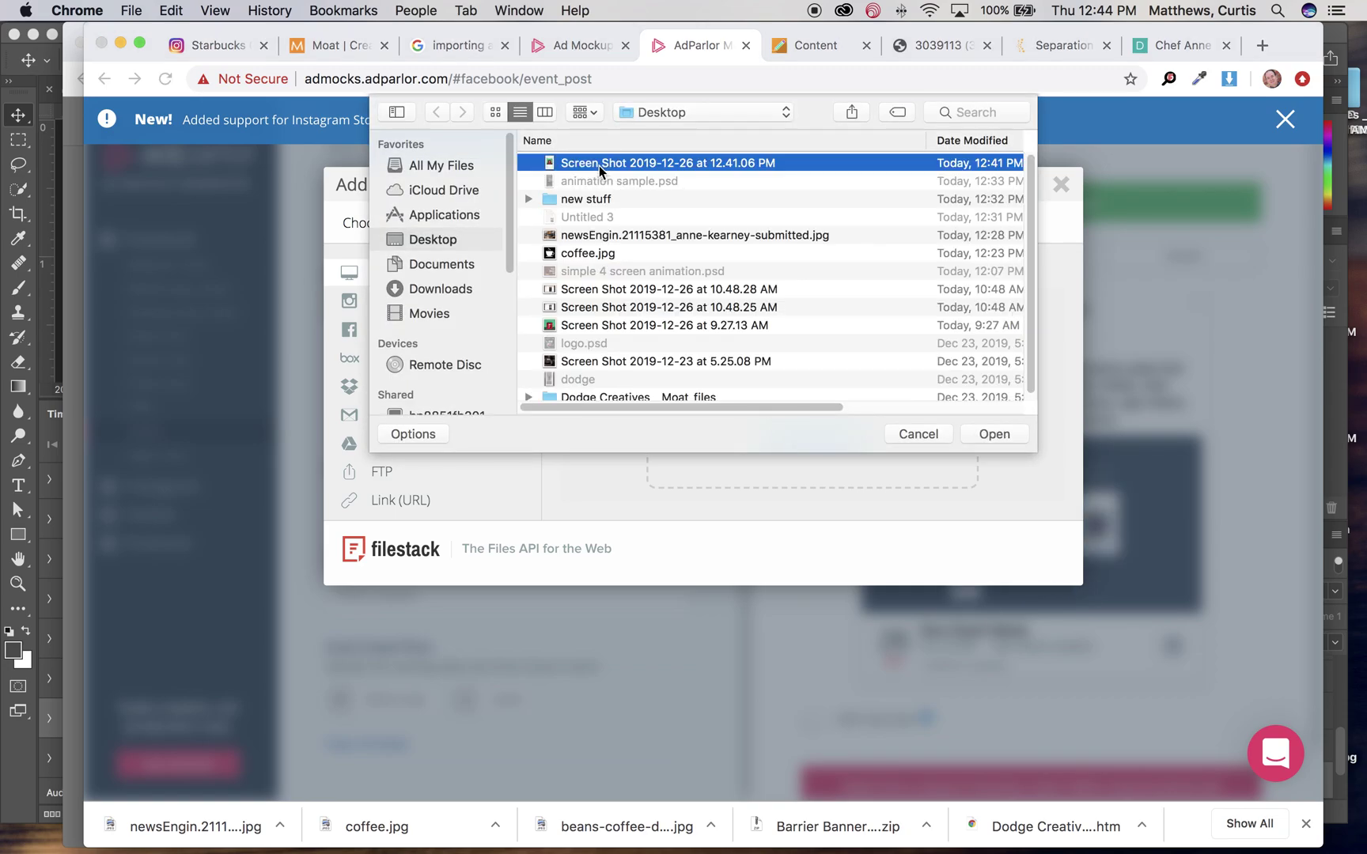
left_click(632, 236)
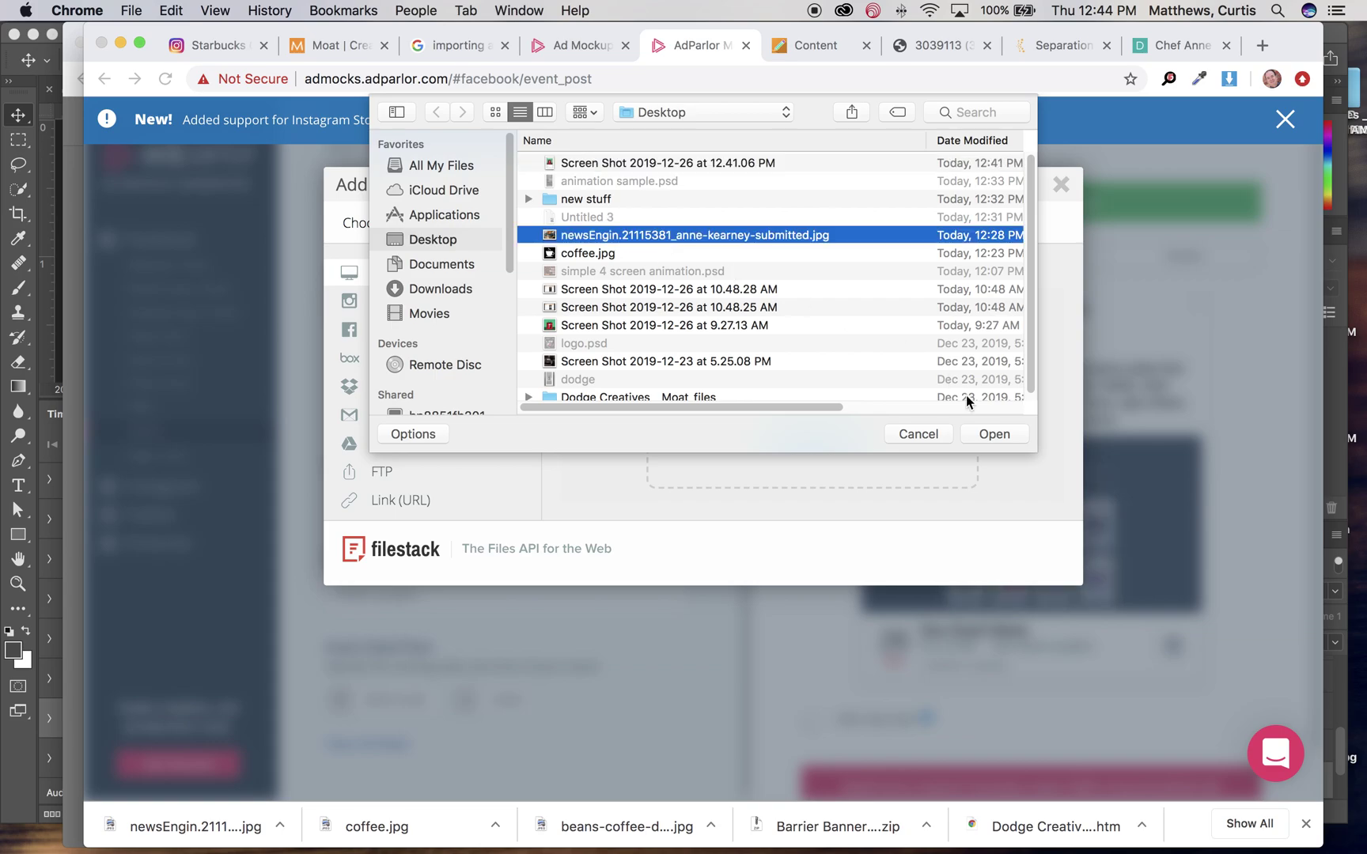
left_click(992, 433)
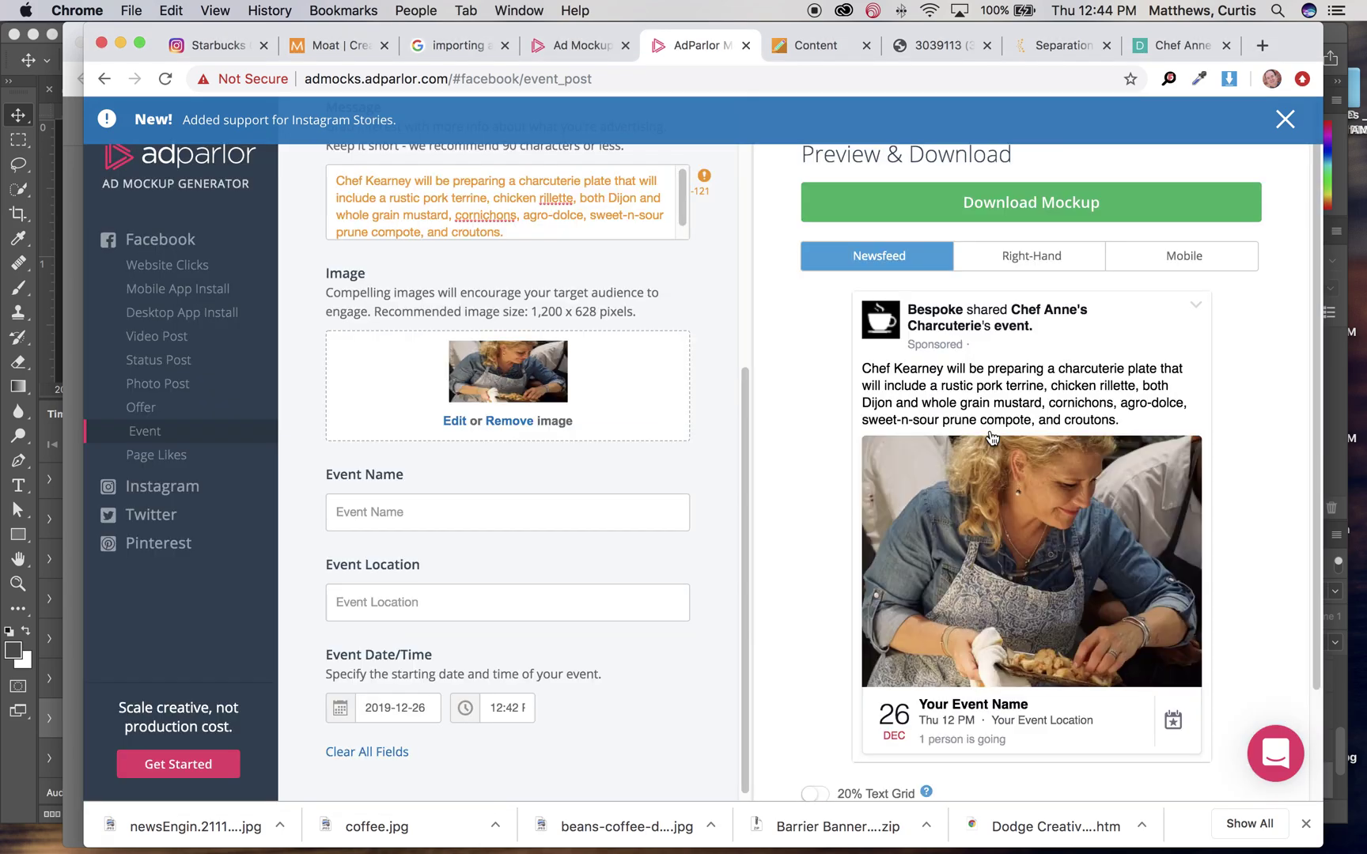
Step: Name the event Charcuterie Happenings and set its location to 2nd & Princesss
scroll(751, 502, "down", 1)
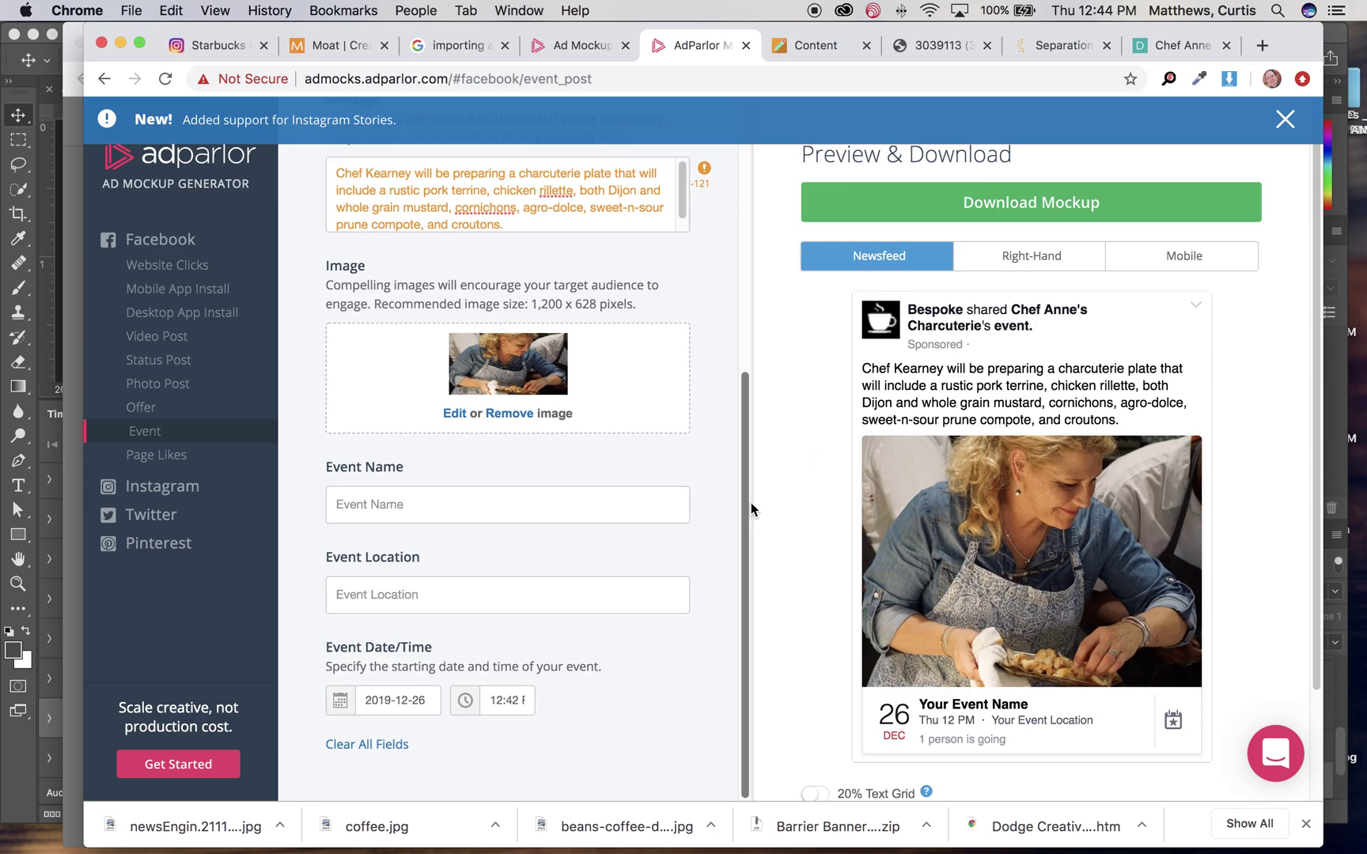
left_click(473, 506)
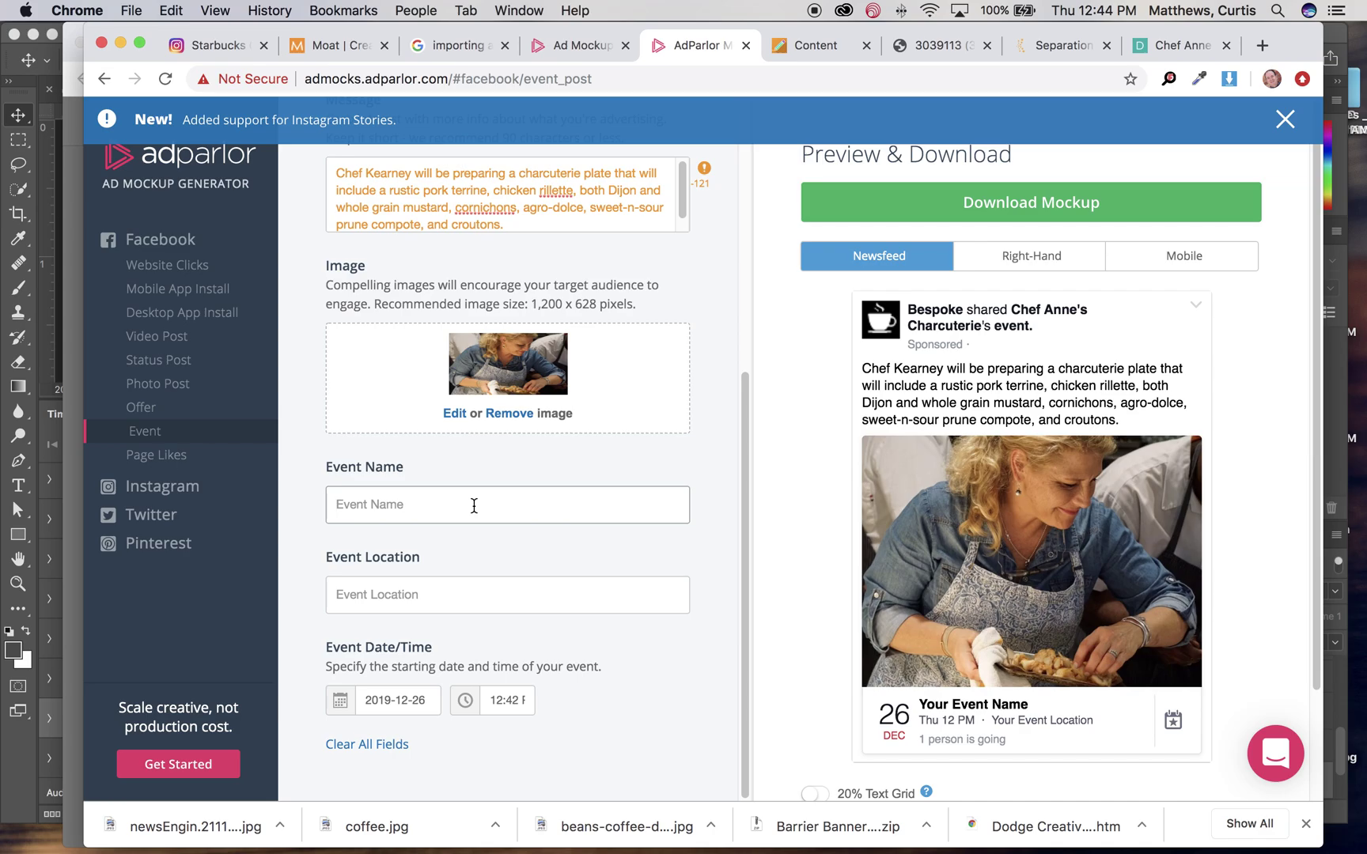
type("c")
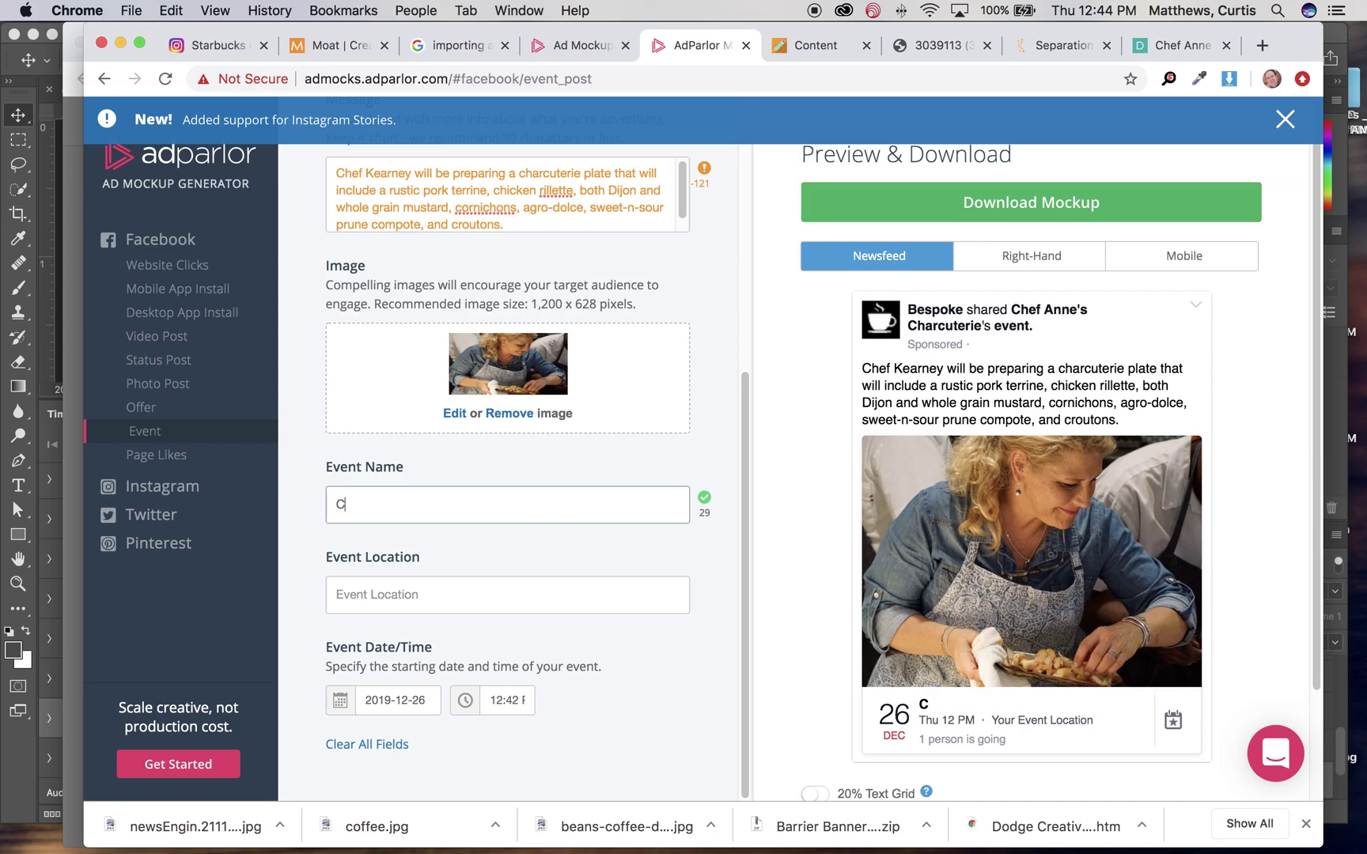
key("BackSpace")
type("charcuterie")
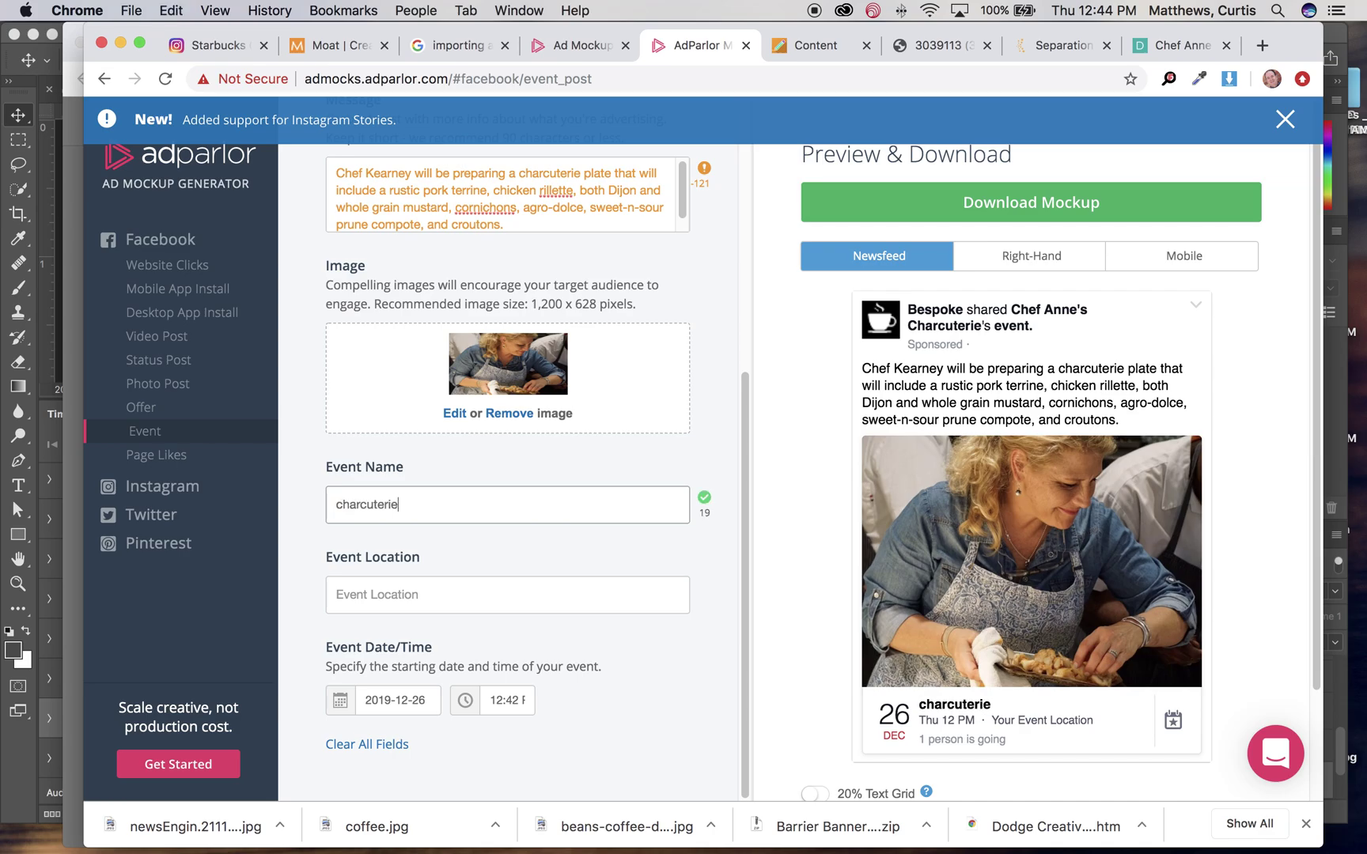
left_click(345, 513)
key("BackSpace")
type("D")
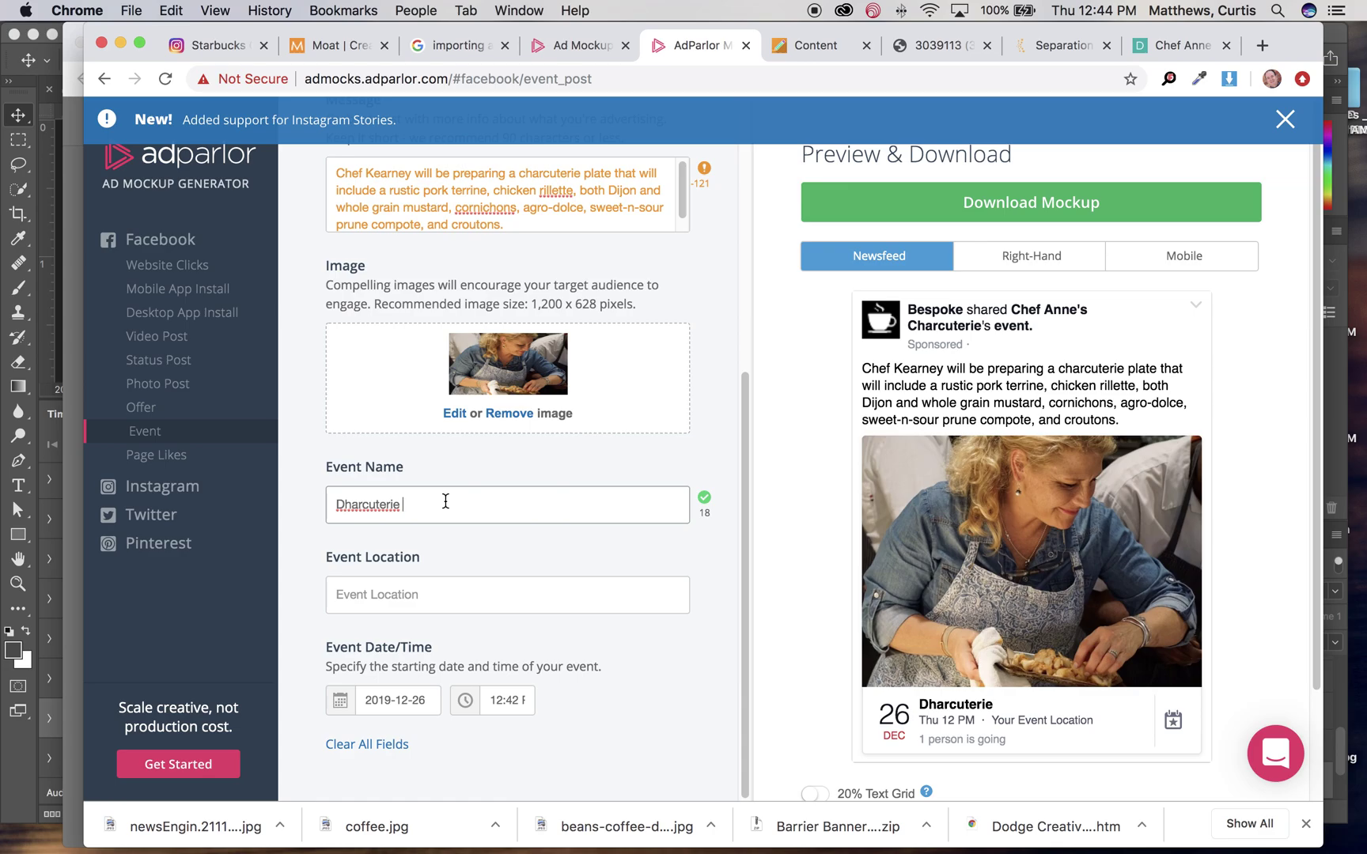
type("ngs")
left_click(340, 506)
key("BackSpace")
type("C")
type("2nd & Princesss")
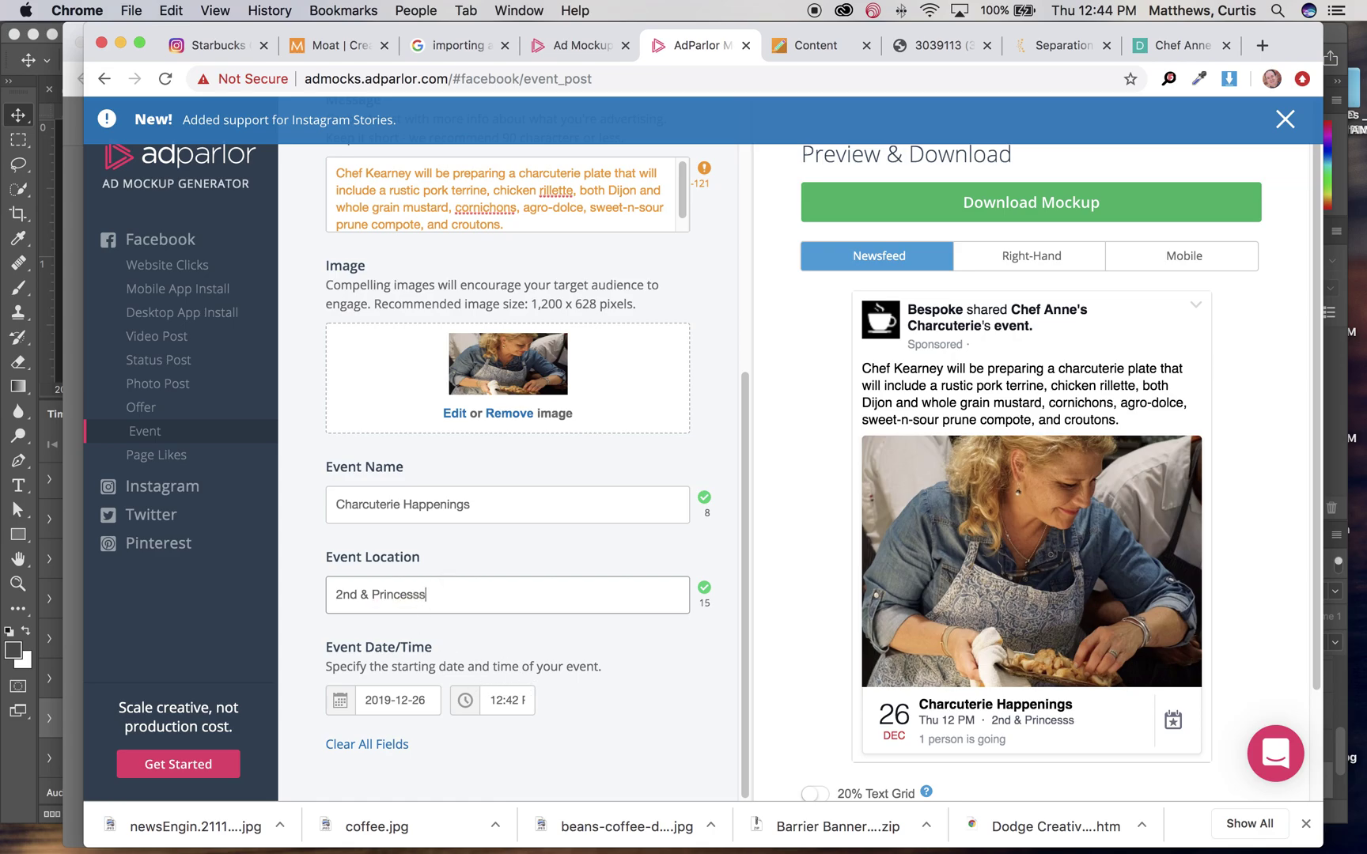
Step: Set the event start time to 7:00 PM, keeping the Thu 26 Dec date unchanged
left_click(466, 700)
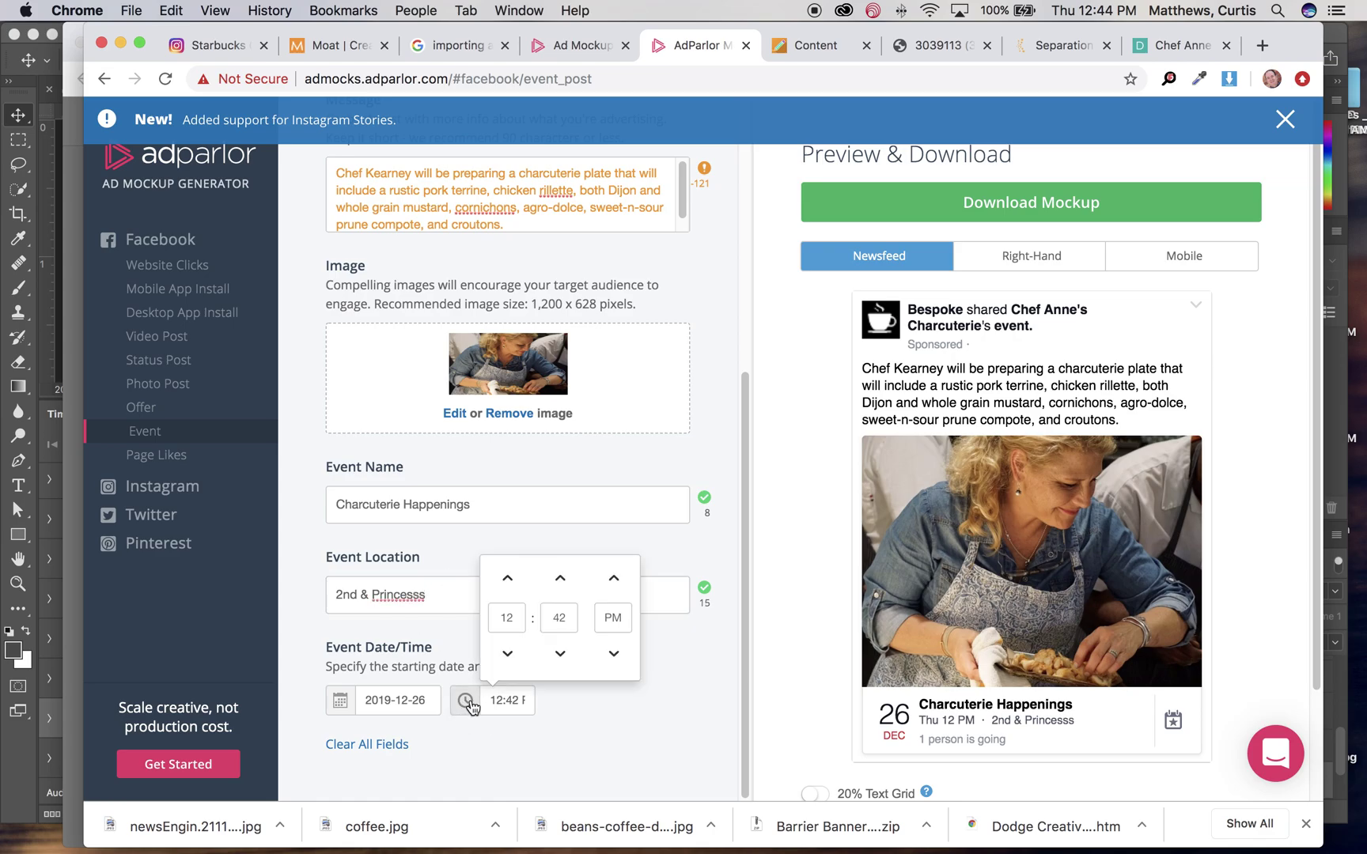
left_click(512, 619)
type("1")
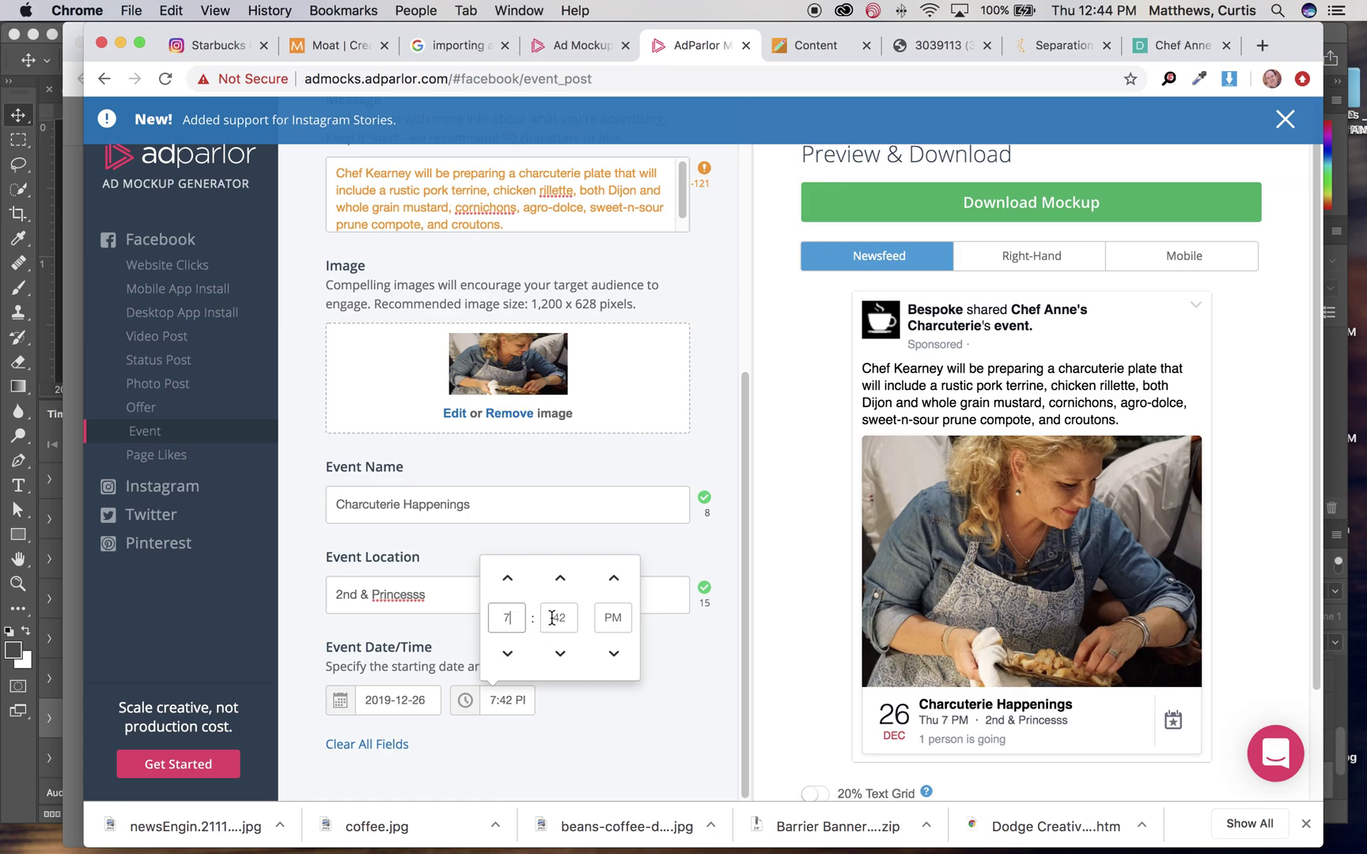
left_click(558, 619)
left_click(685, 688)
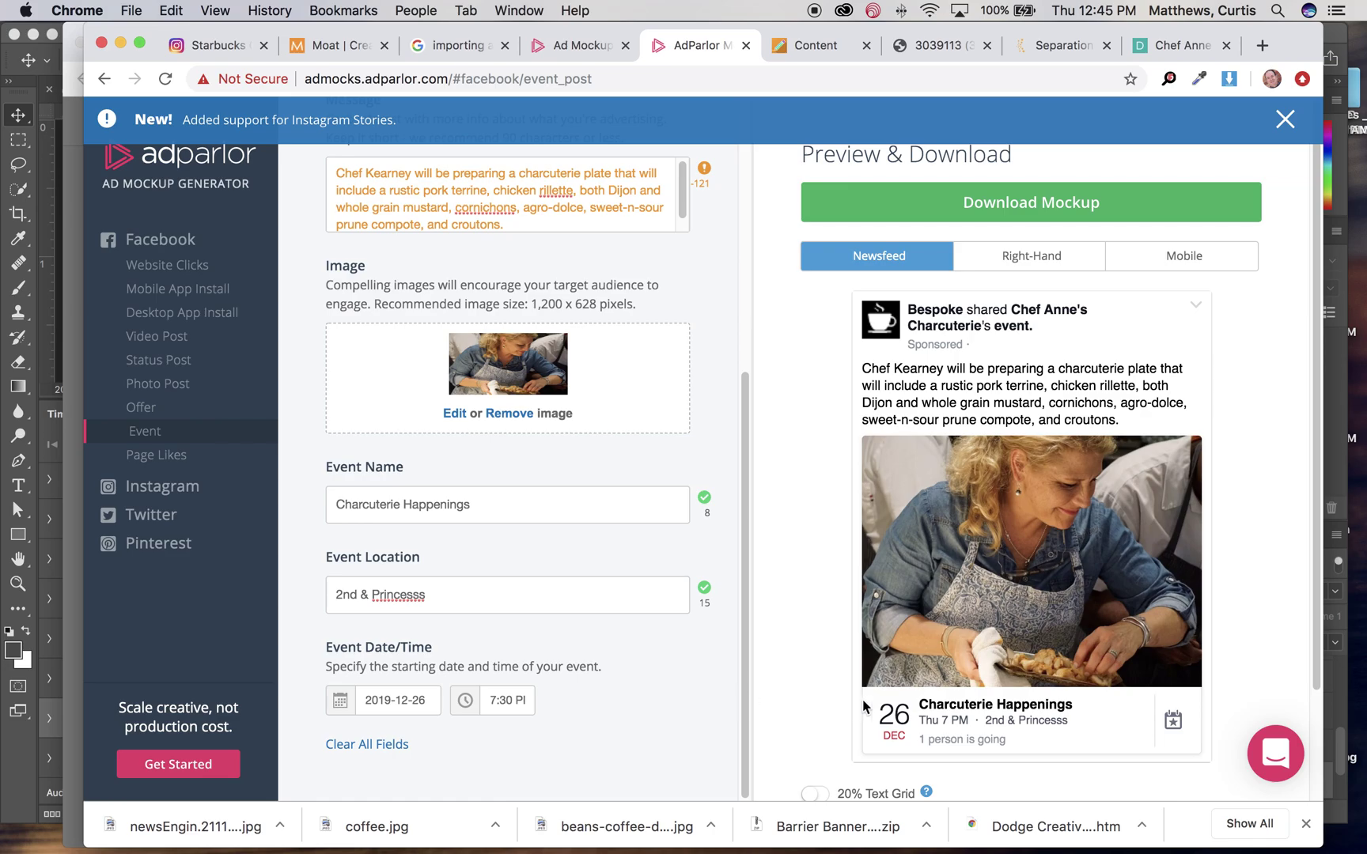
left_click(501, 700)
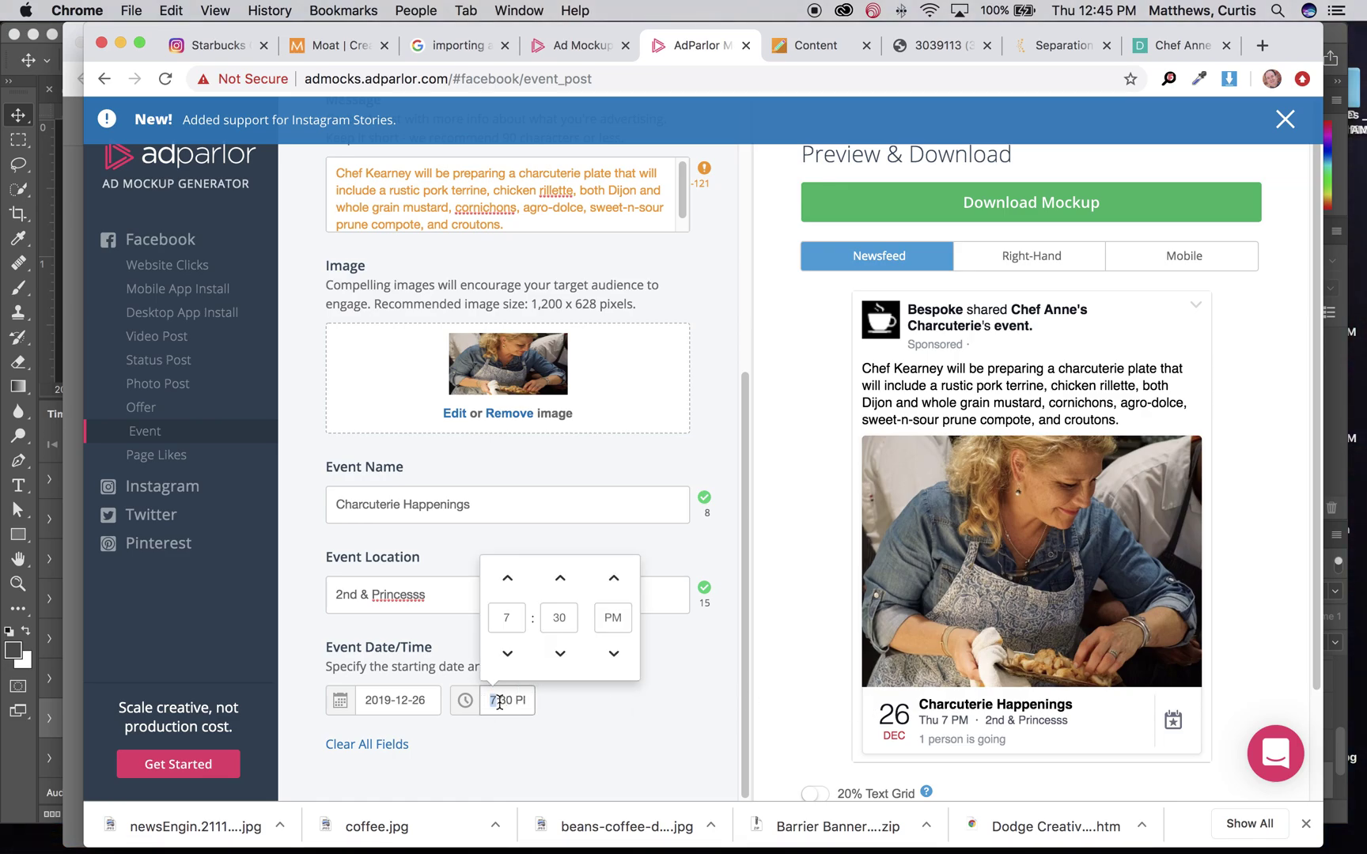
left_click(559, 618)
left_click(600, 719)
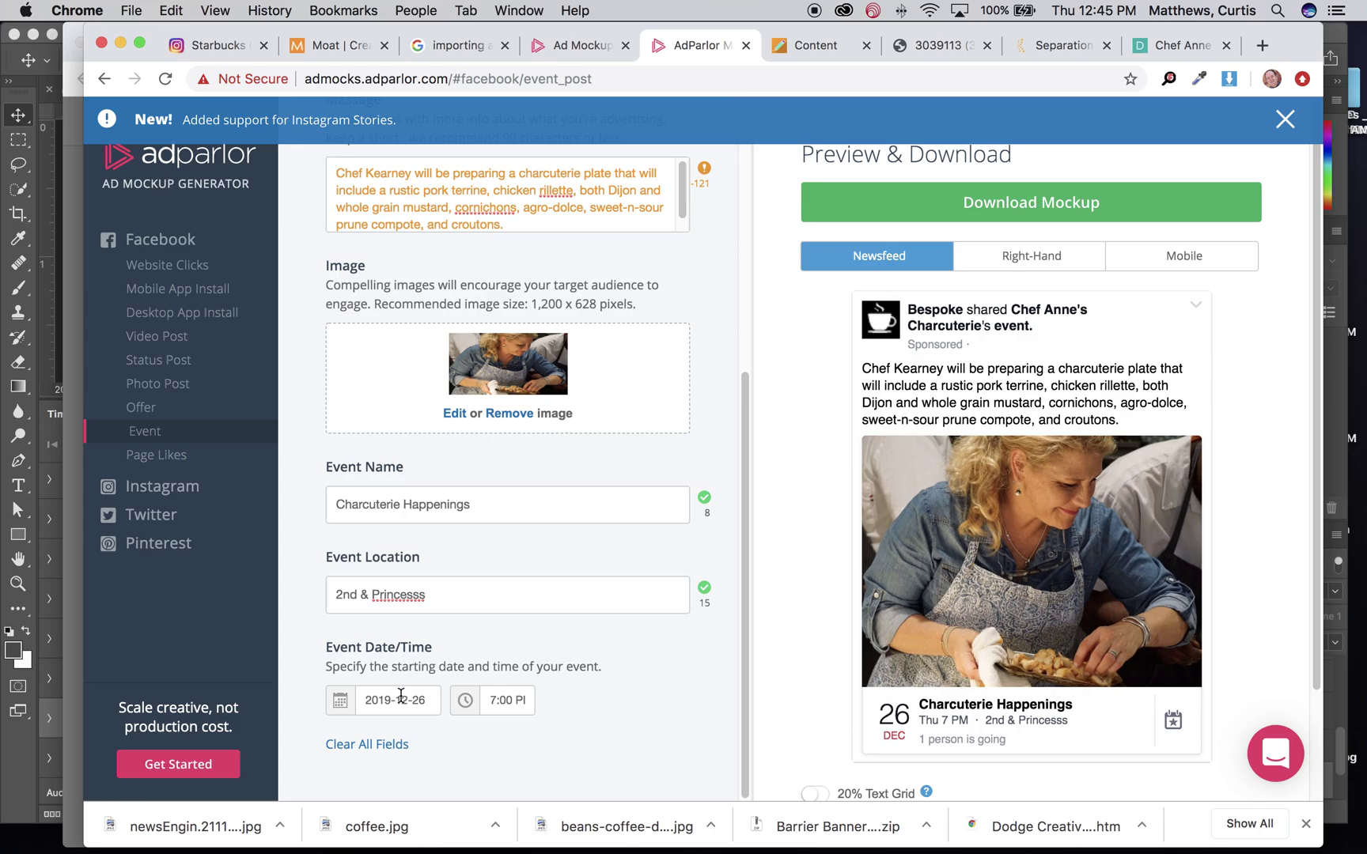
left_click(340, 702)
left_click(648, 711)
key("super+shift+4")
left_click_drag(847, 284, 1222, 771)
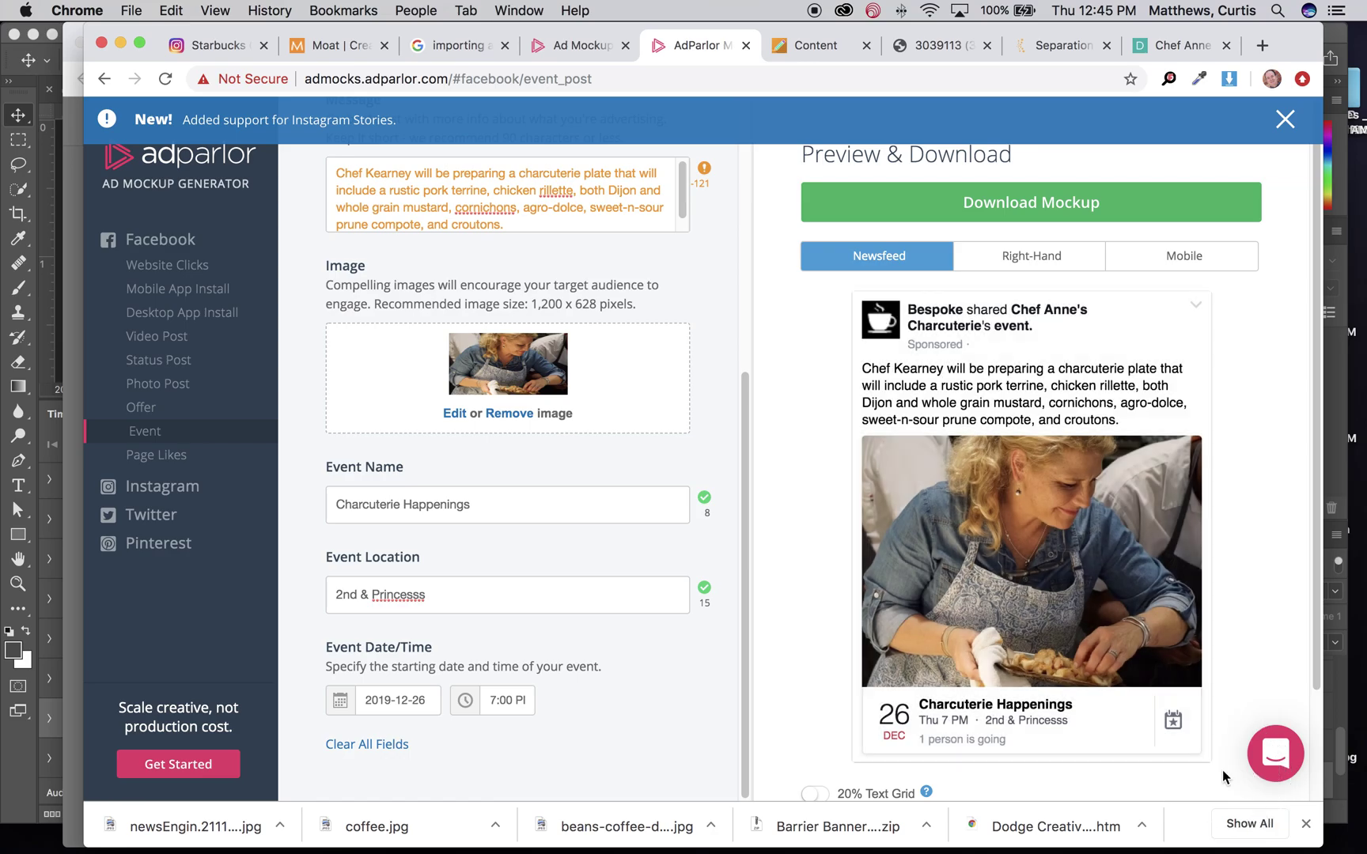